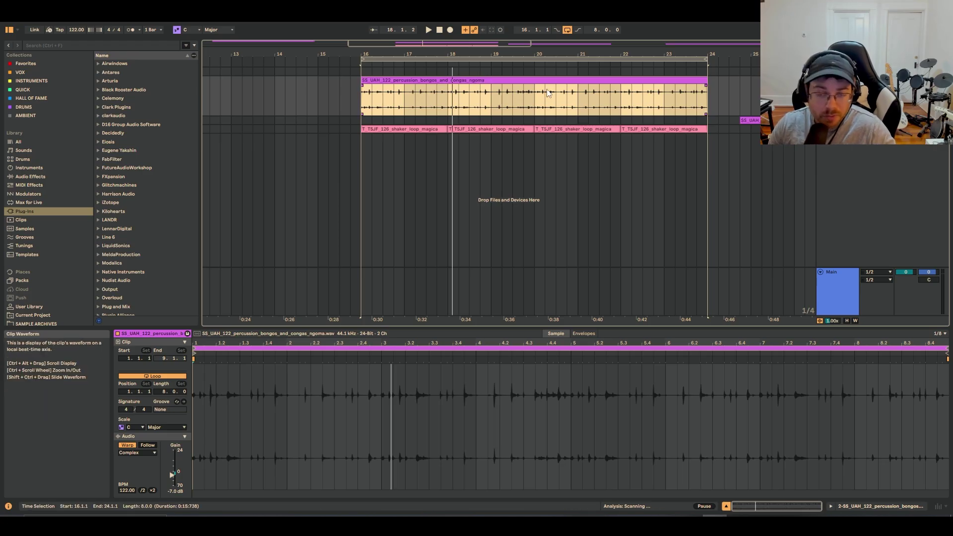
Restart playback from the loop start.
key("space")
key("space")
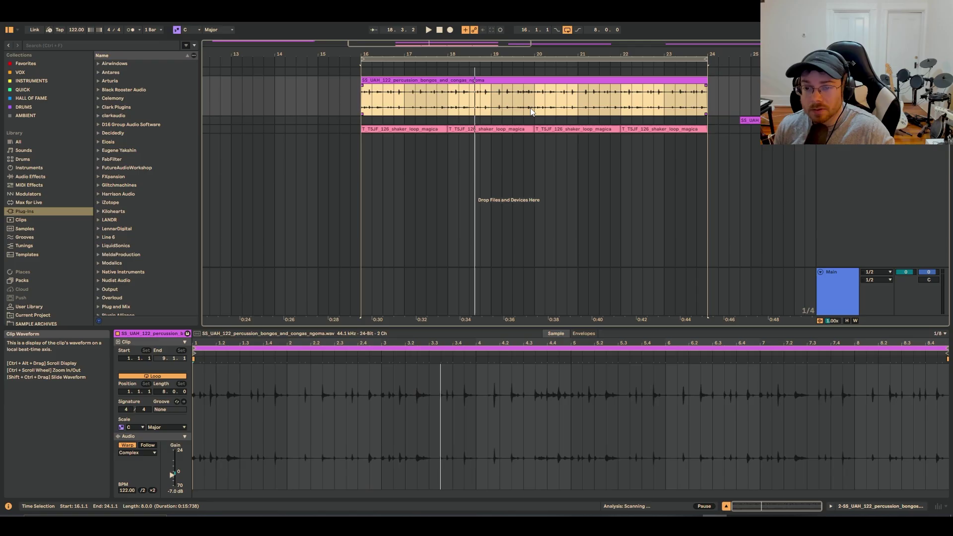
Slice the bongos and congas clip to a new MIDI track, one slice per transient (99 slices).
right_click(525, 87)
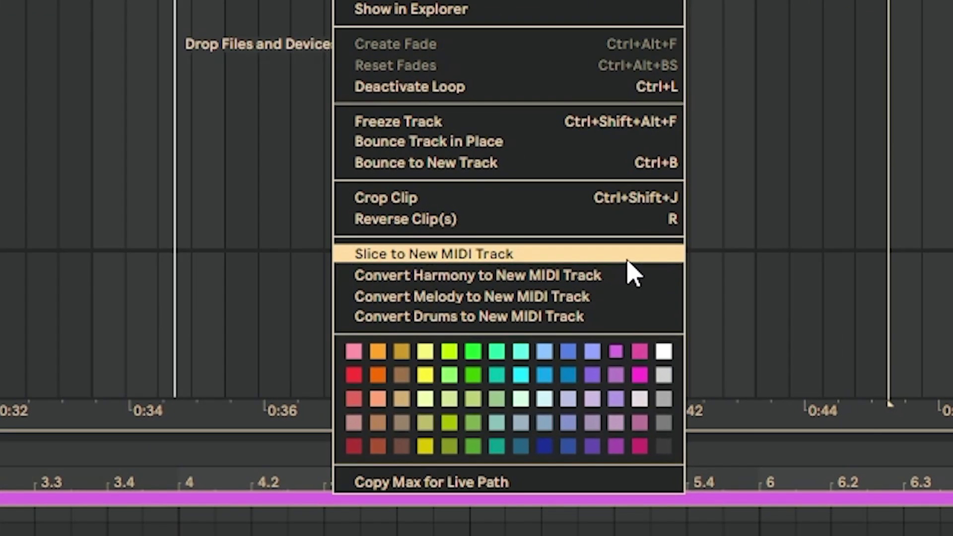
left_click(625, 261)
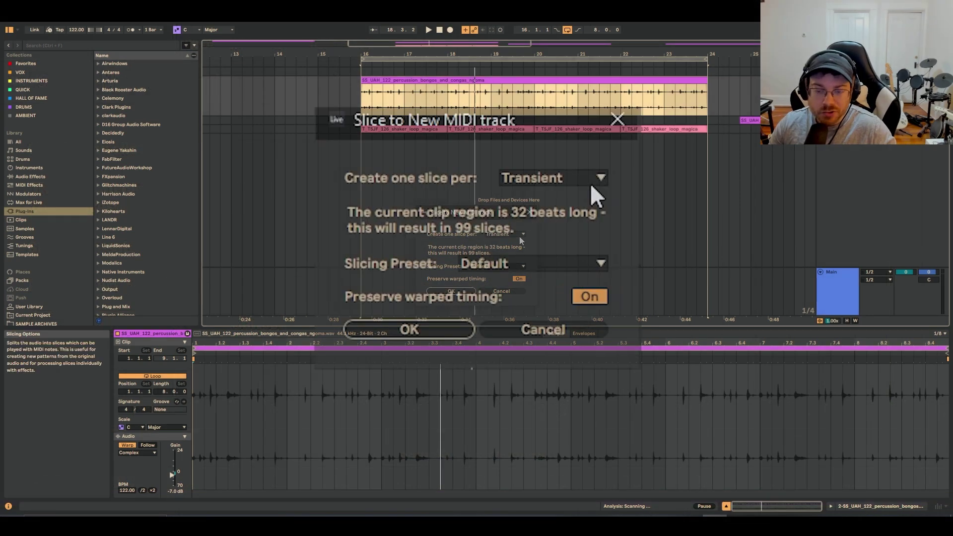
left_click(589, 182)
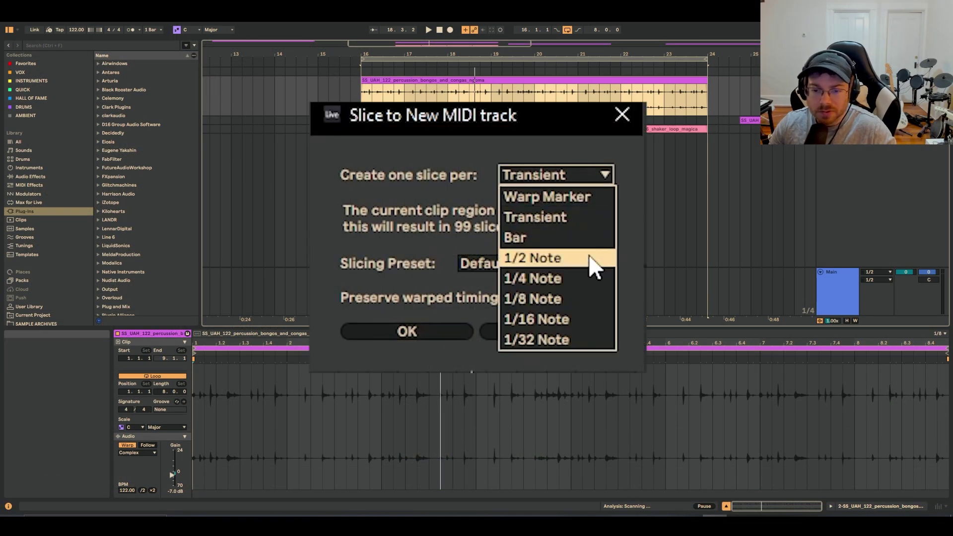
left_click(592, 313)
left_click(594, 176)
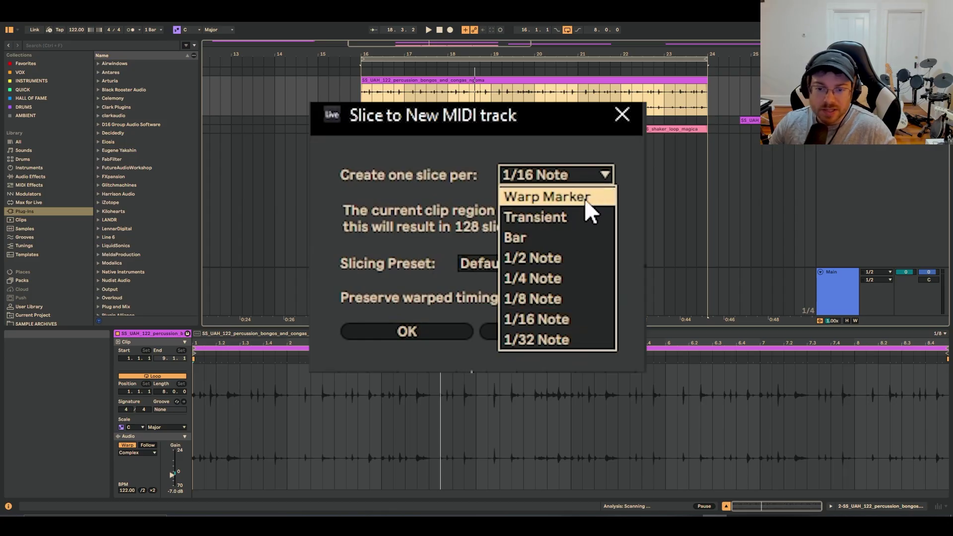
left_click(584, 218)
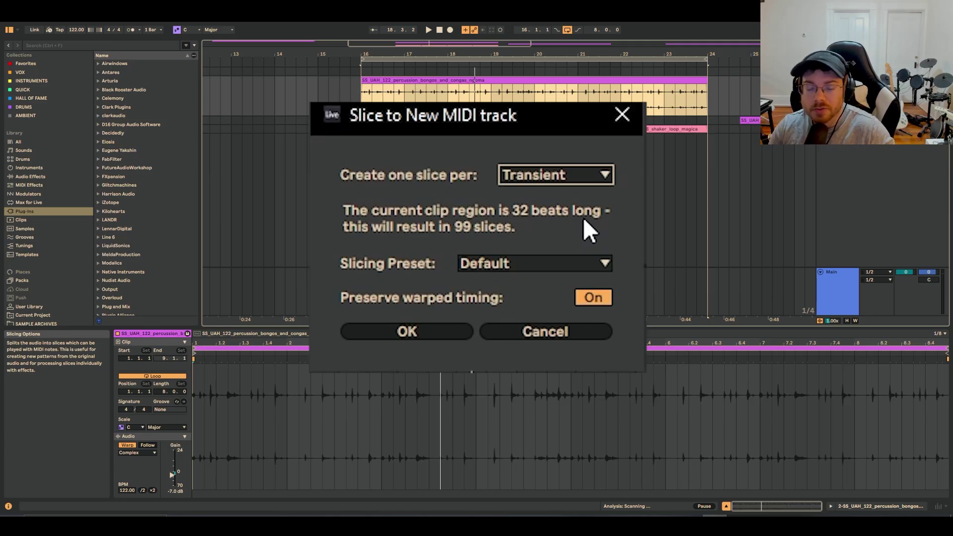
left_click(431, 330)
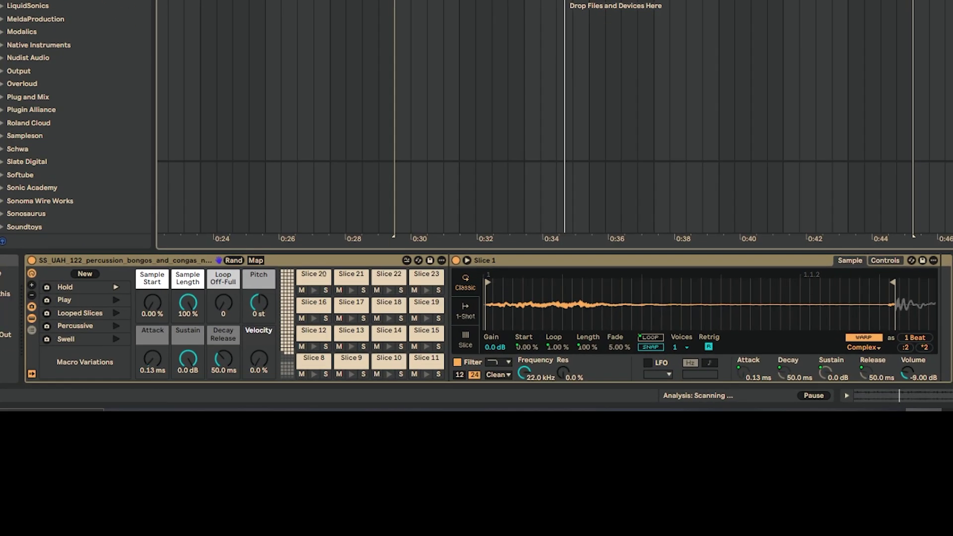
Enlarge the new sliced clip's MIDI note editor and play the clip.
key("shift+Tab")
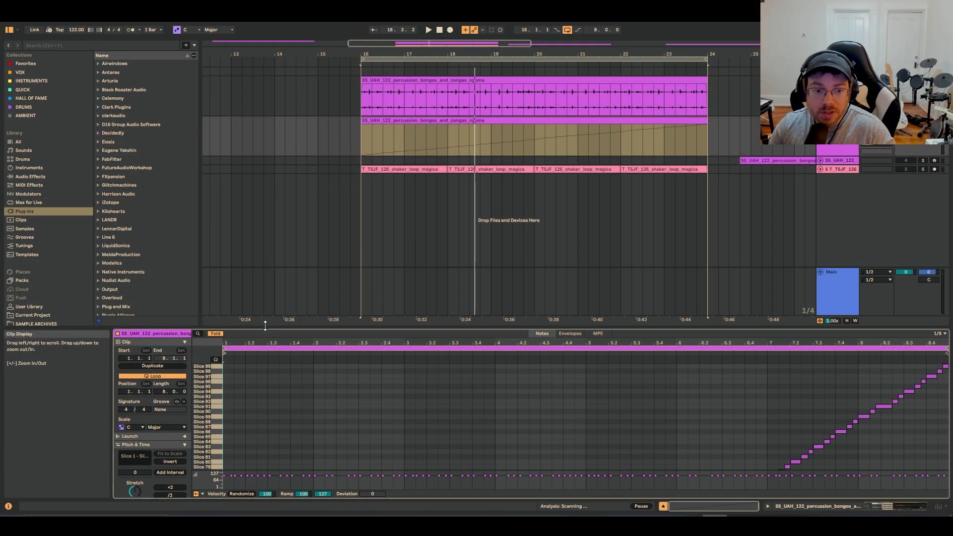
left_click_drag(265, 324, 265, 64)
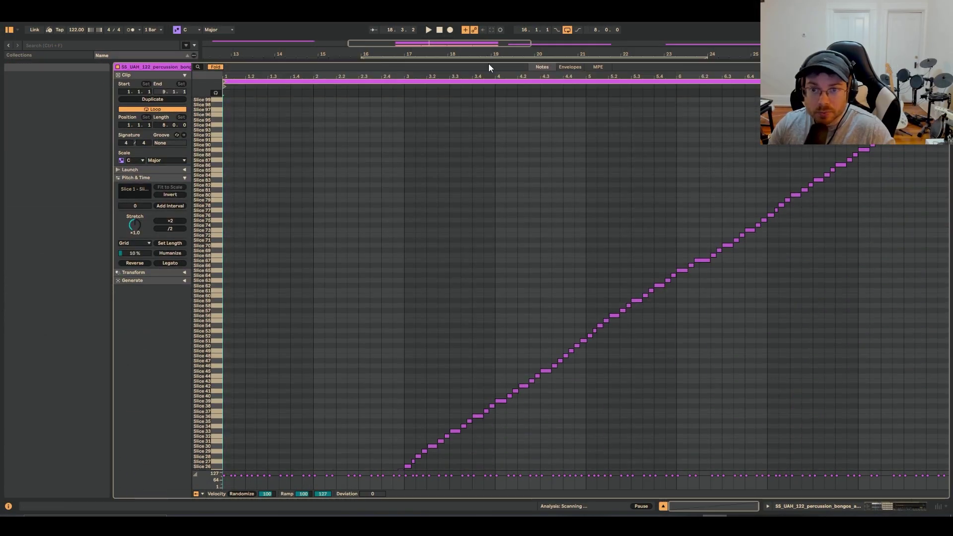
left_click_drag(488, 64, 540, 300)
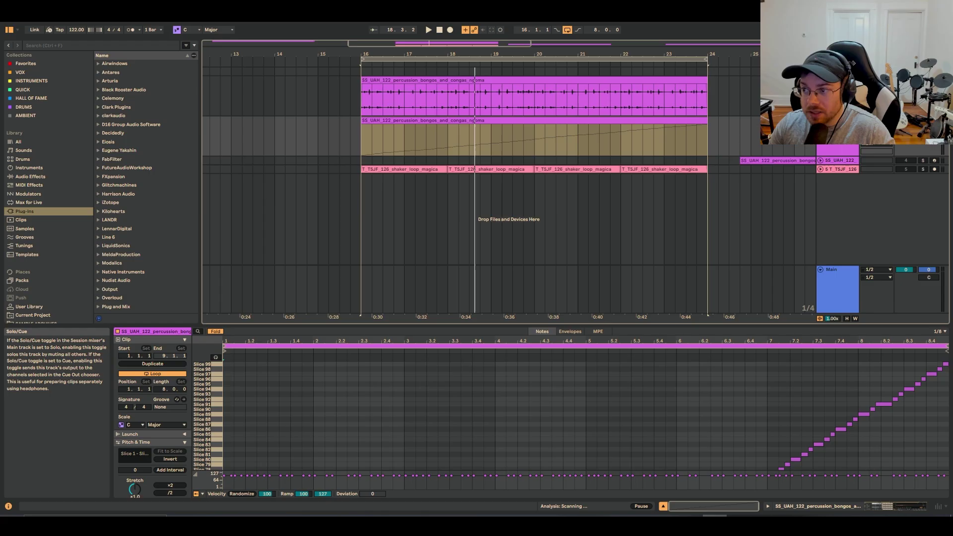
left_click(532, 127)
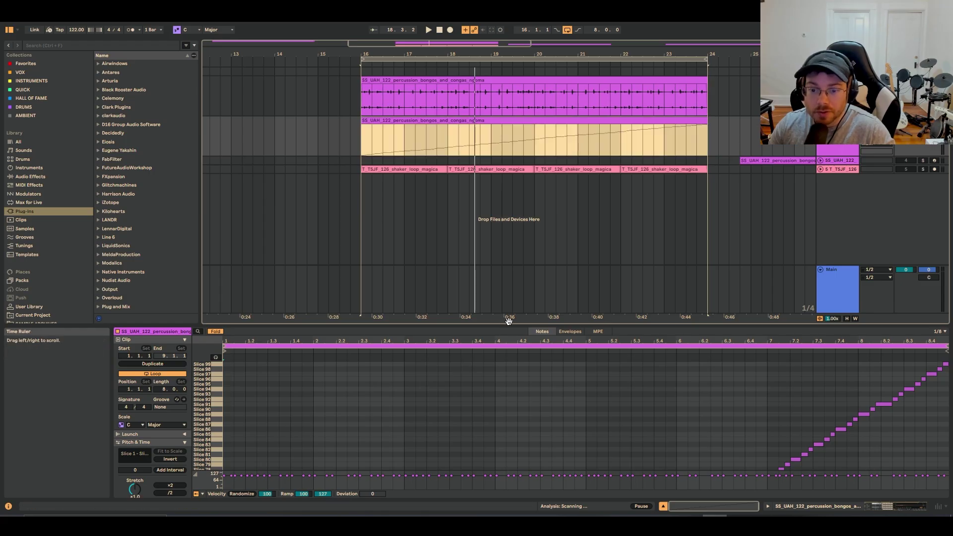
left_click_drag(508, 326, 565, 63)
scroll(384, 311, "down", 5)
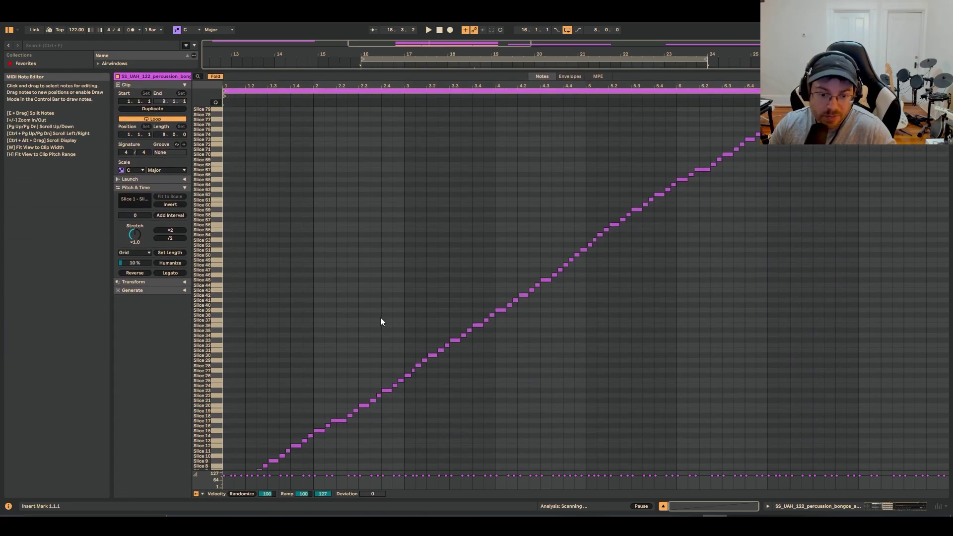
key("space")
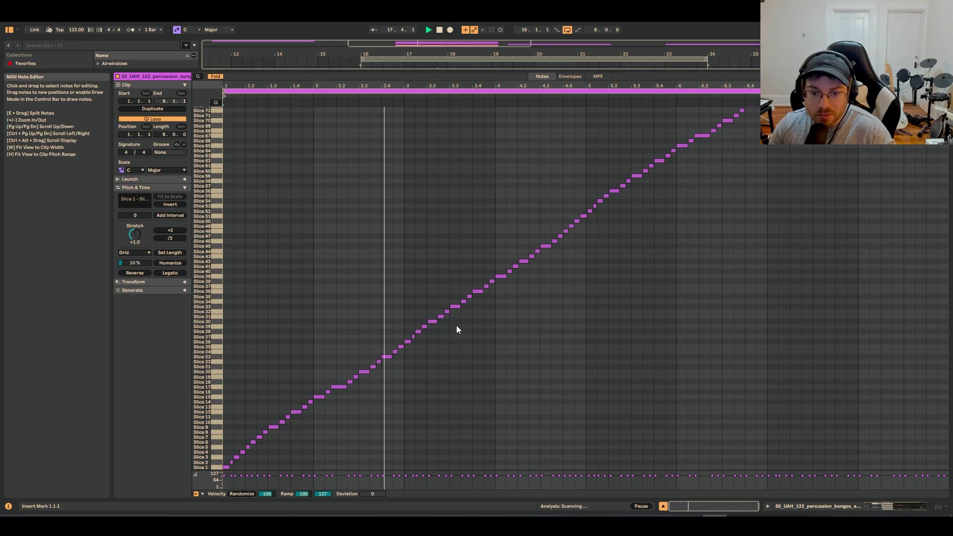
Inspect the Drum Rack slice pads and reselect the sliced MIDI clip.
key("shift+Tab")
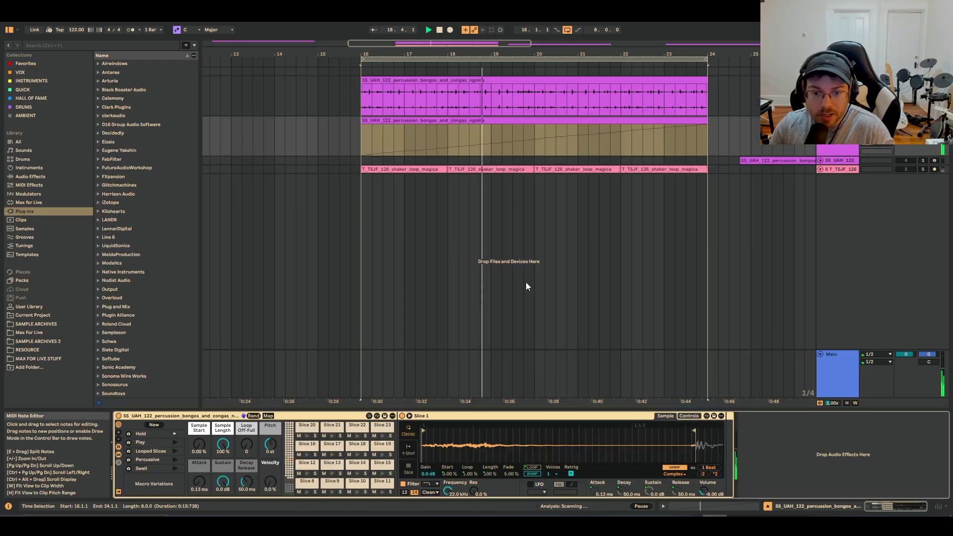
left_click_drag(285, 468, 291, 441)
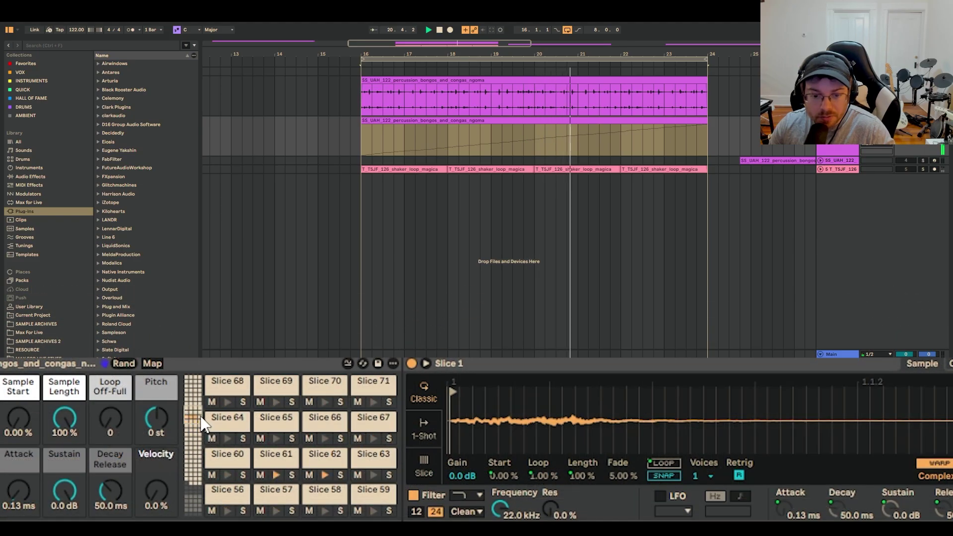
scroll(202, 433, "up", 7)
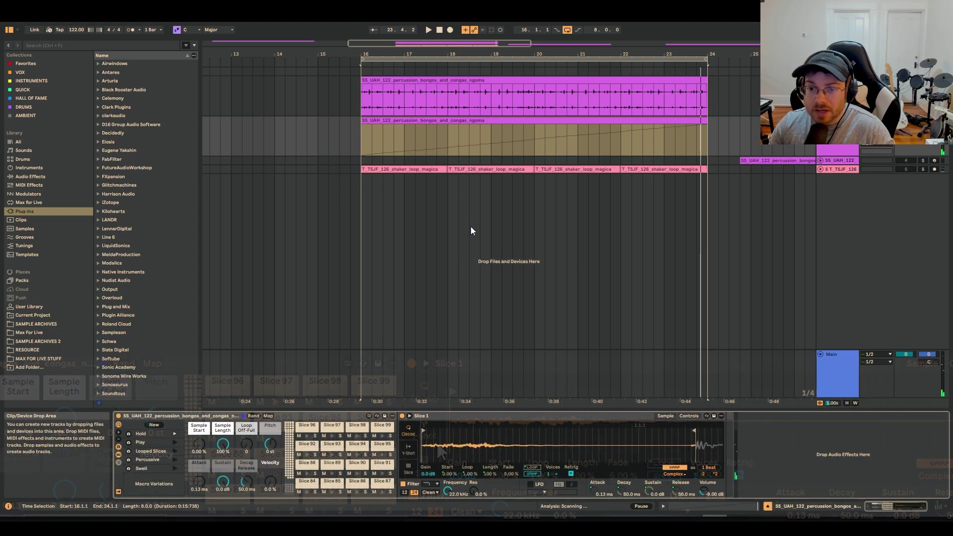
left_click(489, 123)
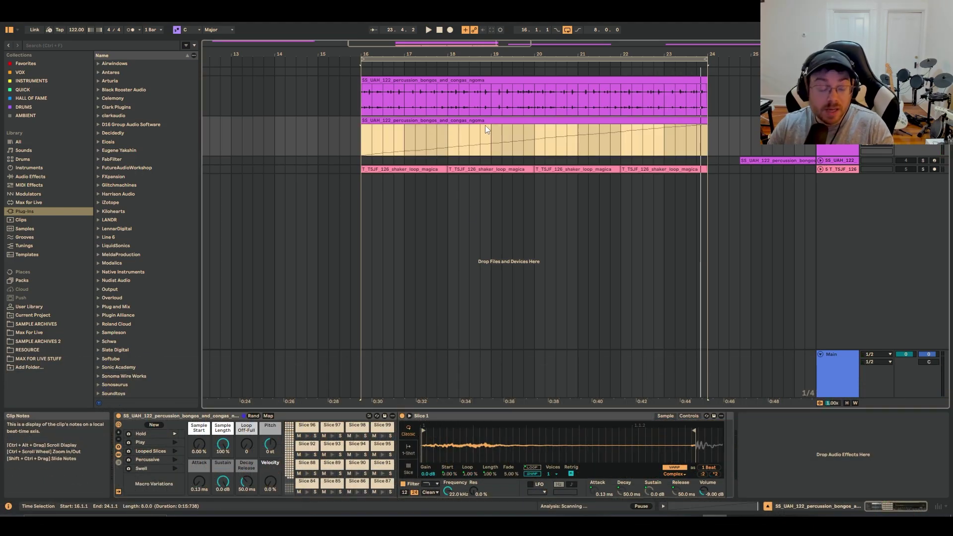
Open the sliced clip in the note editor and select all its slice notes.
double_click(480, 126)
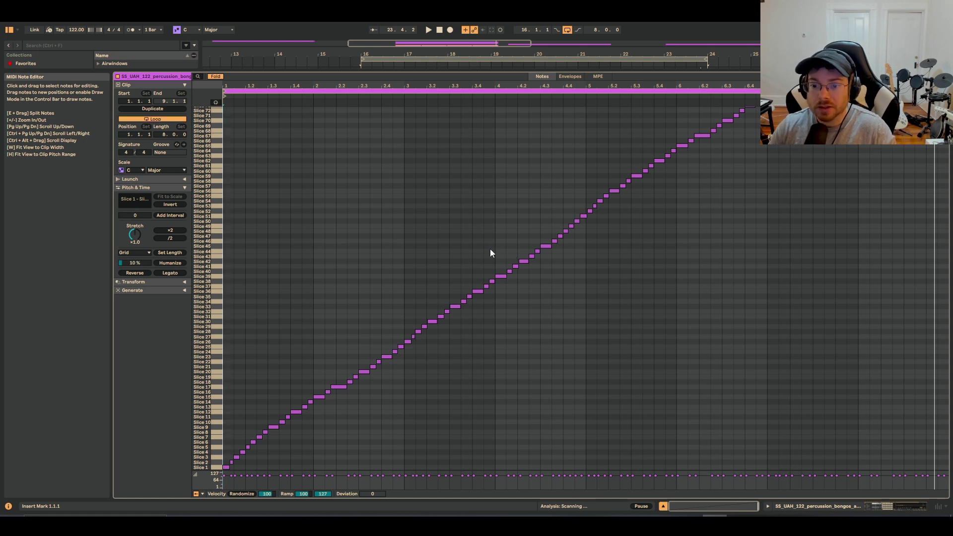
left_click(523, 261)
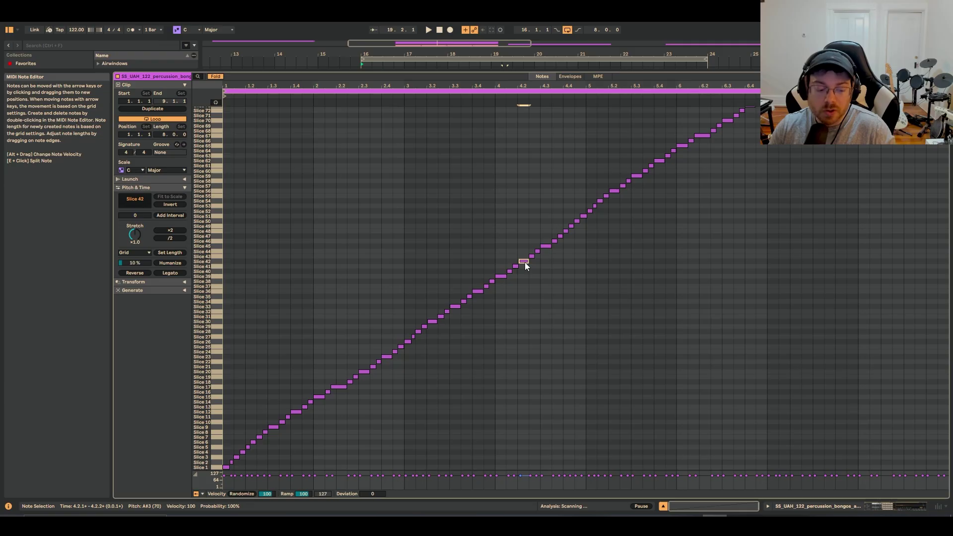
key("ctrl+a")
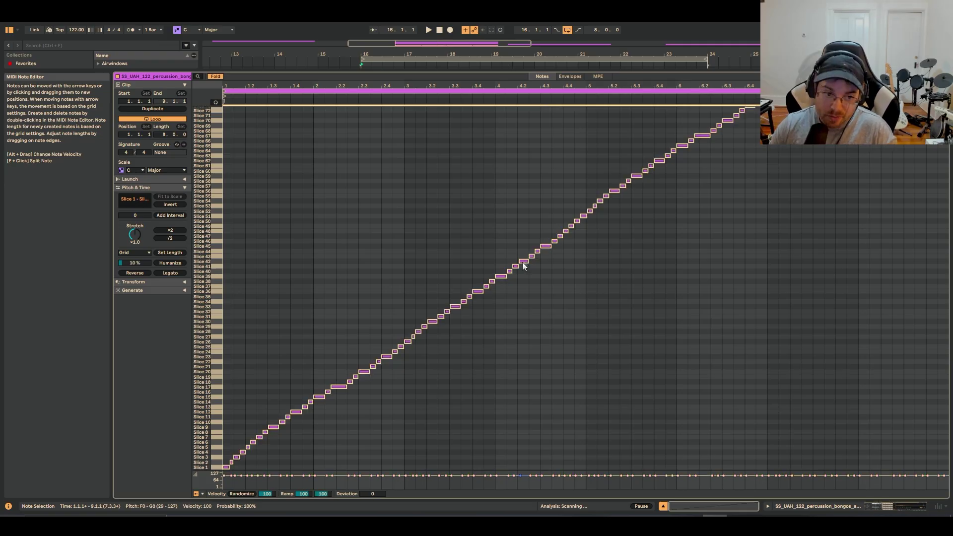
Shuffle the slice notes with the Recombine transform using Position and Shuffle.
left_click(183, 284)
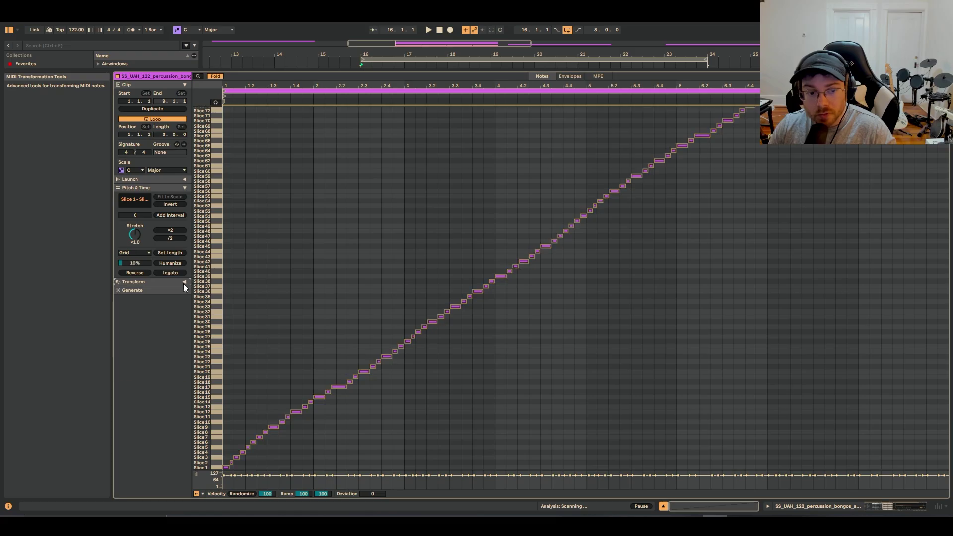
left_click(184, 283)
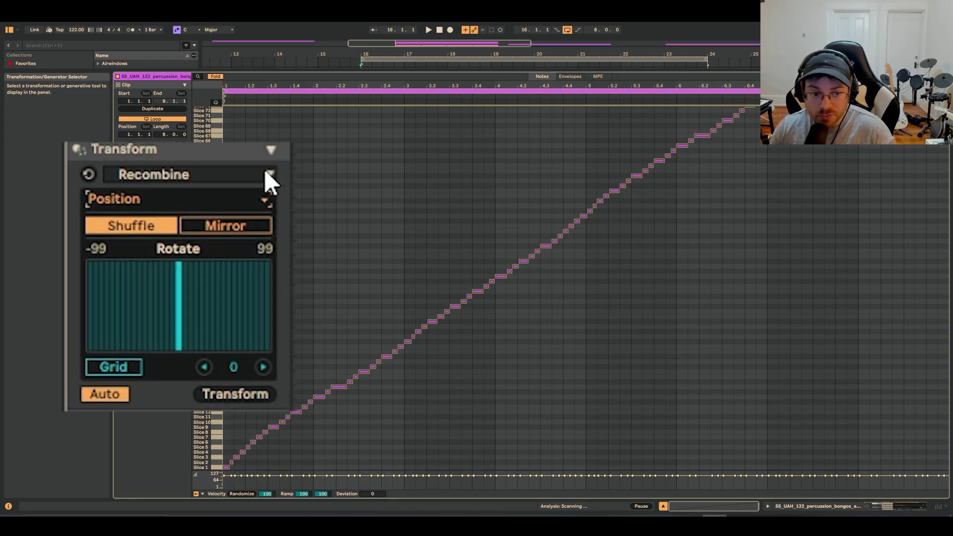
left_click(267, 173)
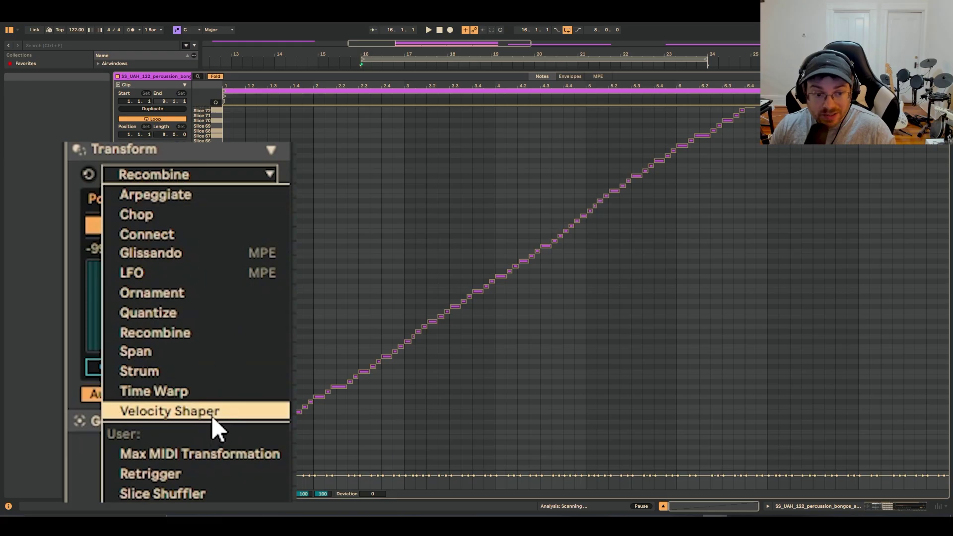
left_click(215, 333)
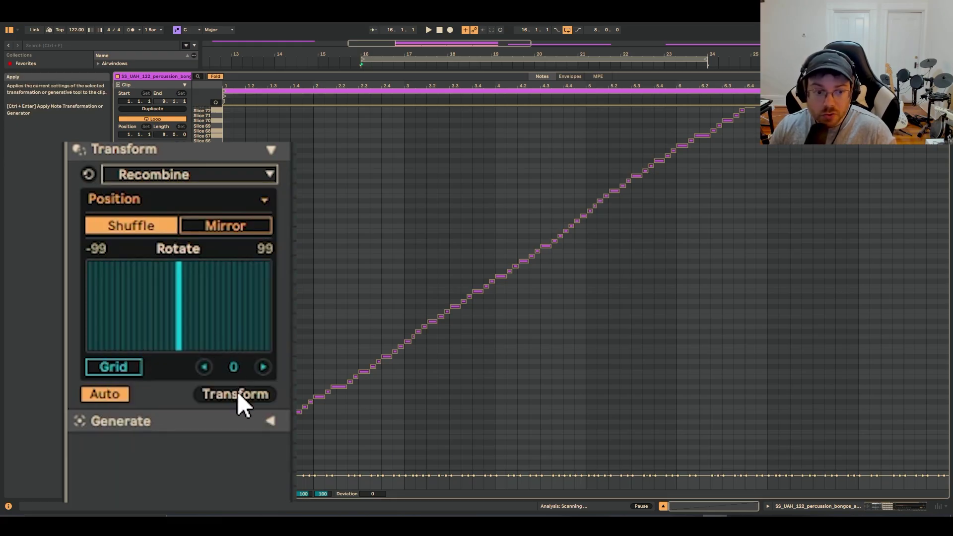
left_click(173, 368)
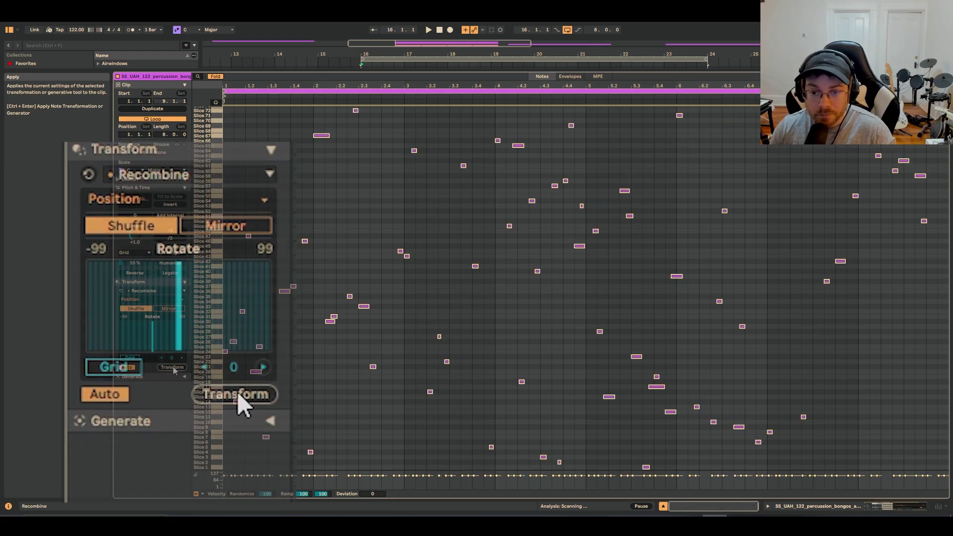
left_click(428, 31)
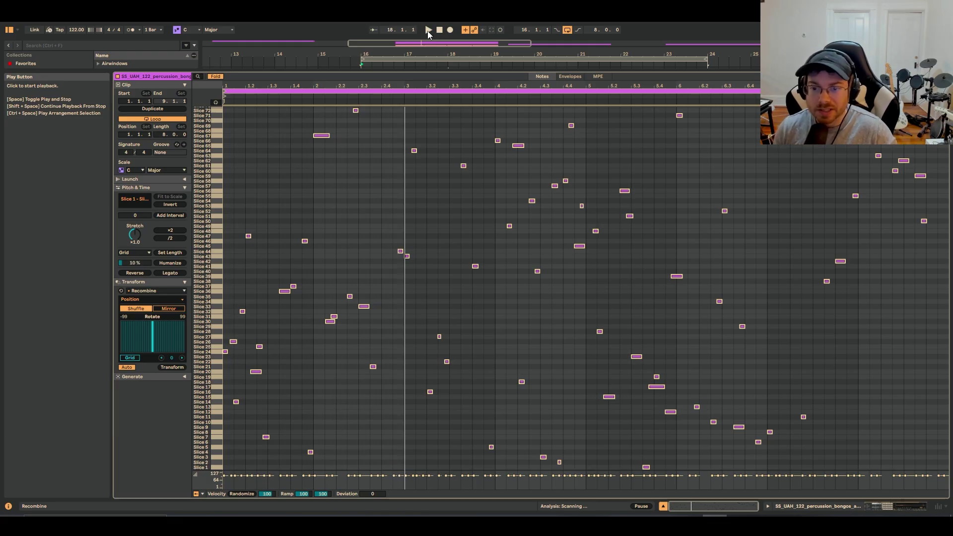
left_click(473, 134)
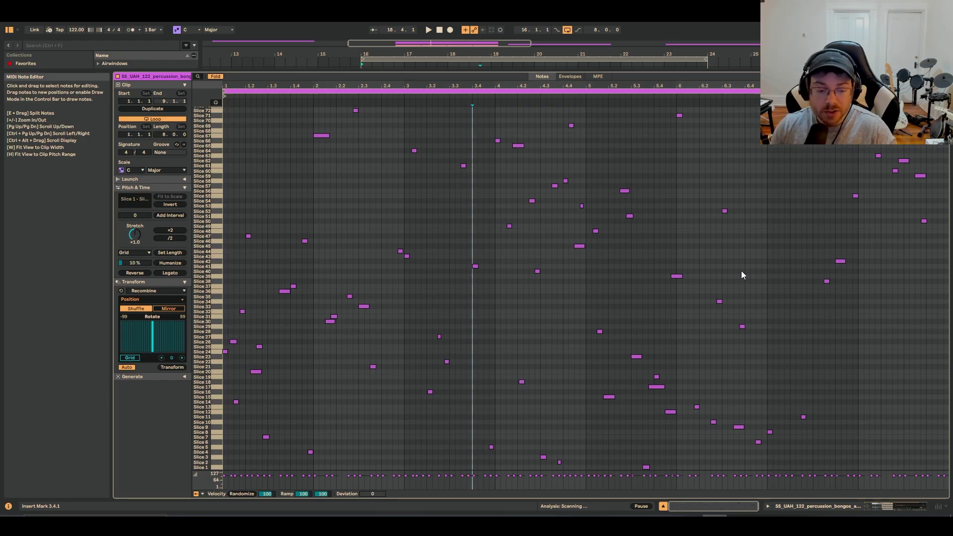
key("ctrl+a")
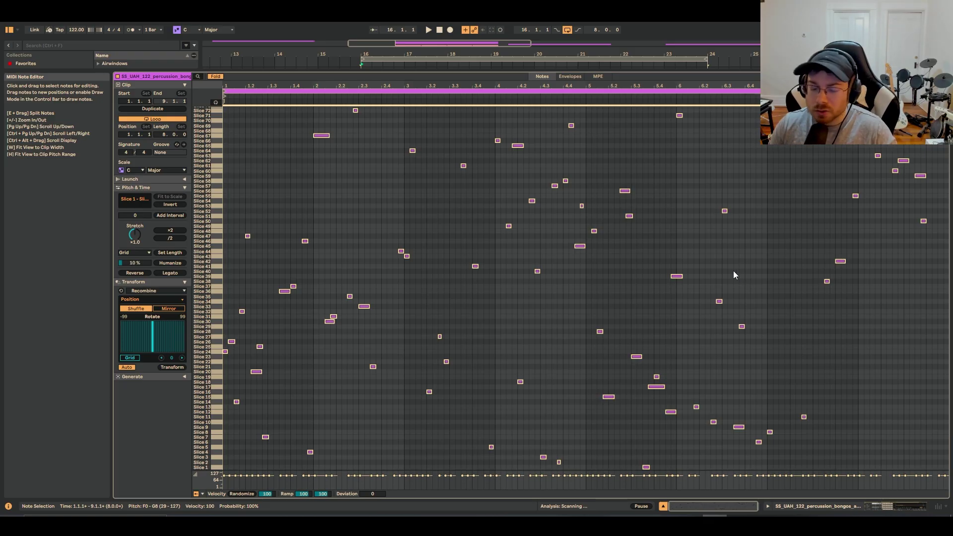
key("space")
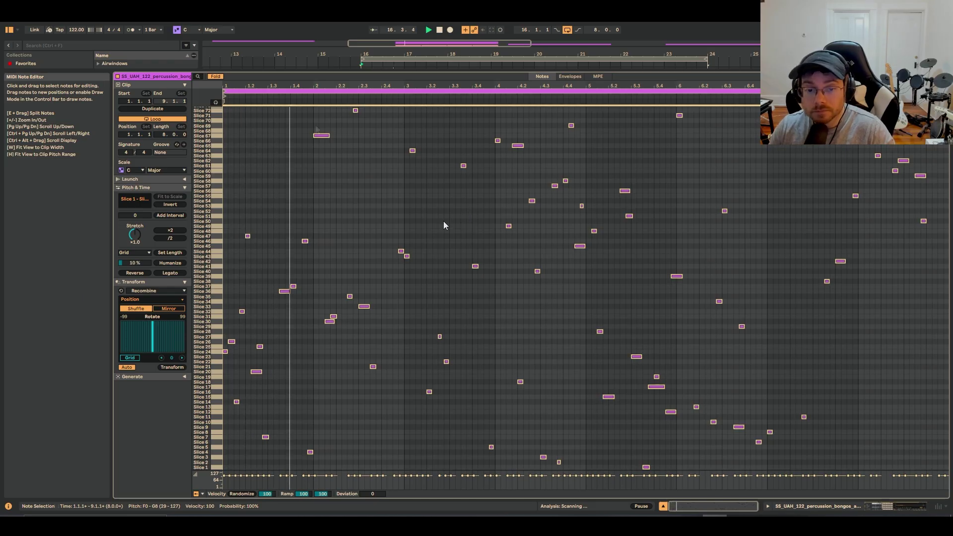
Shorten the clip loop to end at 5.4.2, play it, and reveal the arrangement tracks.
left_click(292, 121)
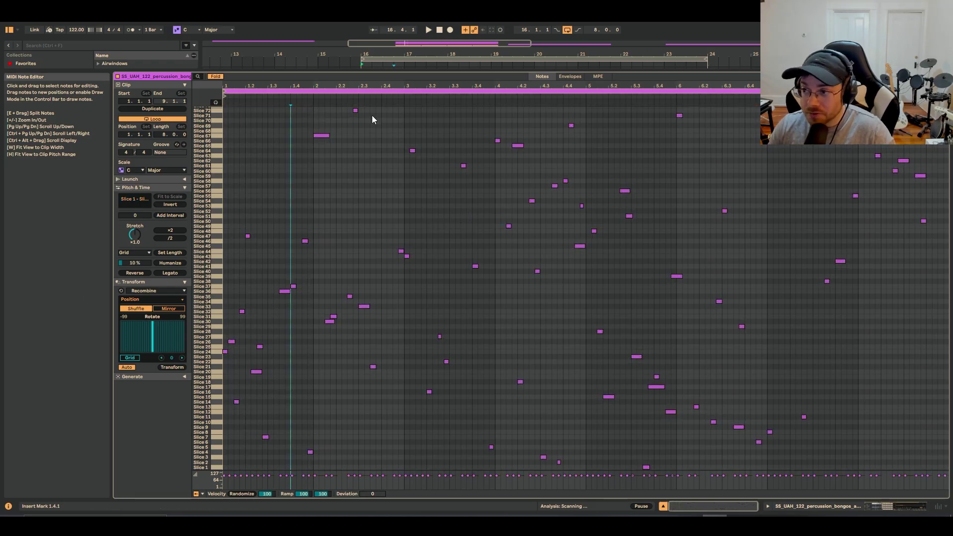
left_click_drag(947, 99, 314, 110)
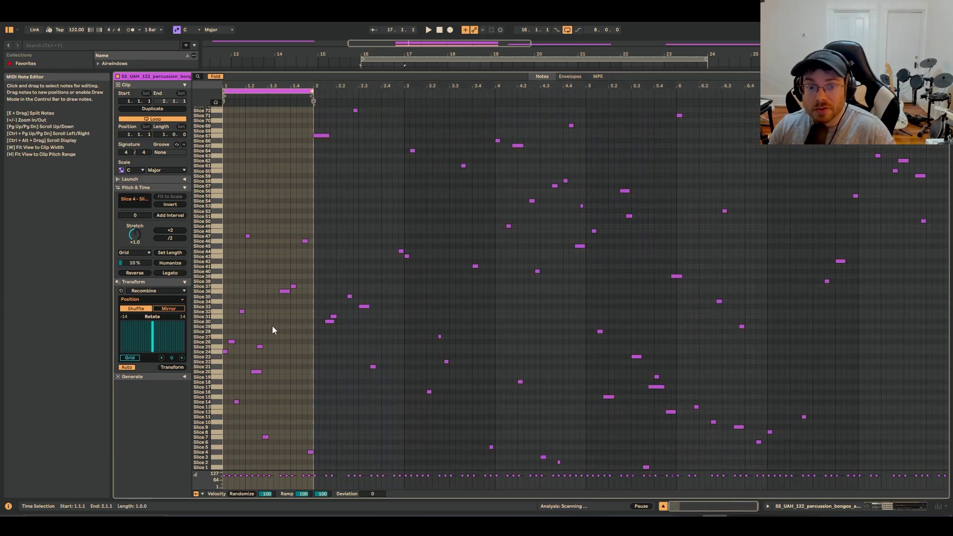
key("space")
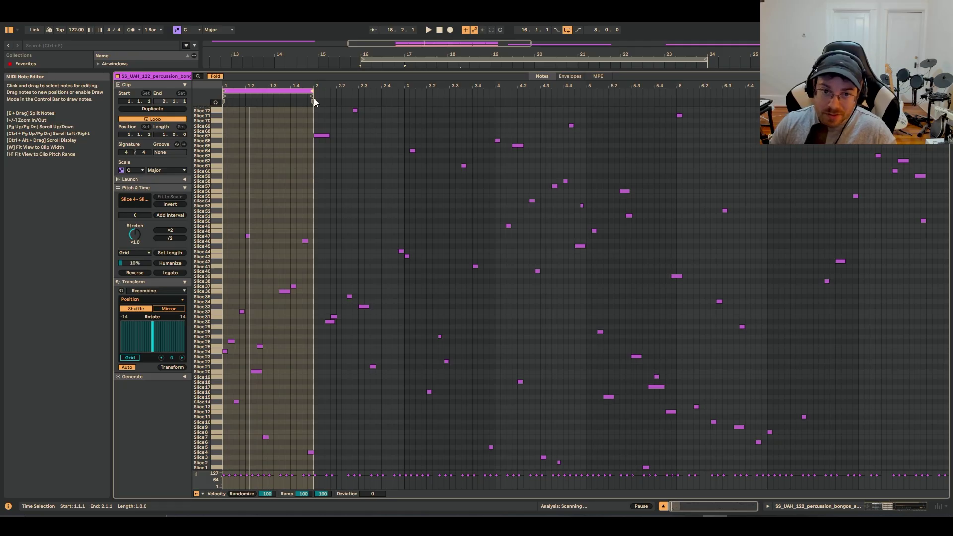
left_click_drag(351, 74, 351, 307)
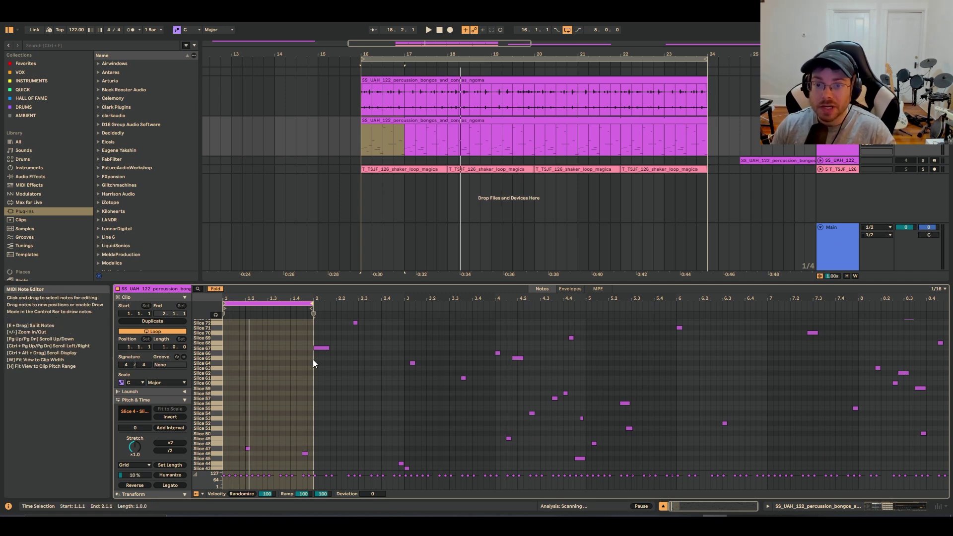
Audition the bongos with the shaker, then enlarge the note editor on the 1.1.1–2.1.1 loop.
key("space")
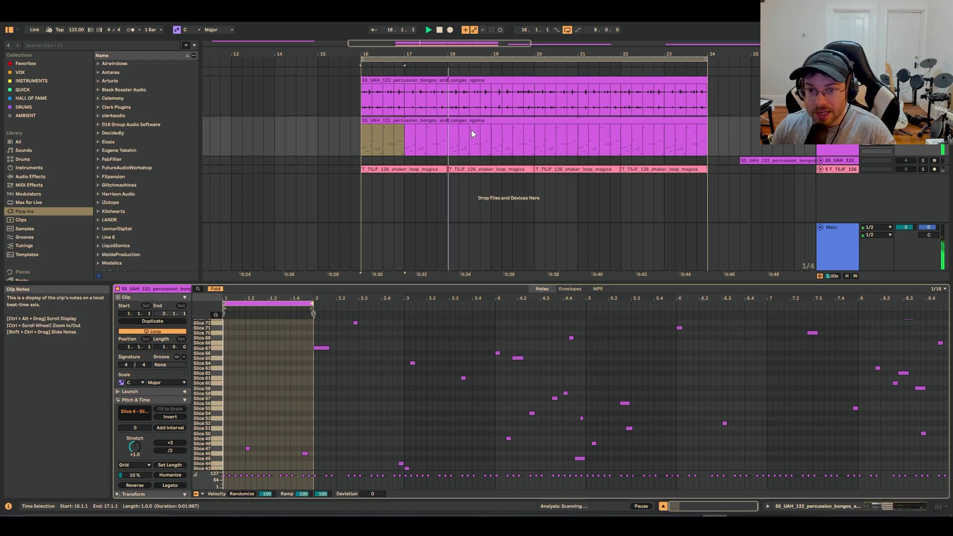
key("space")
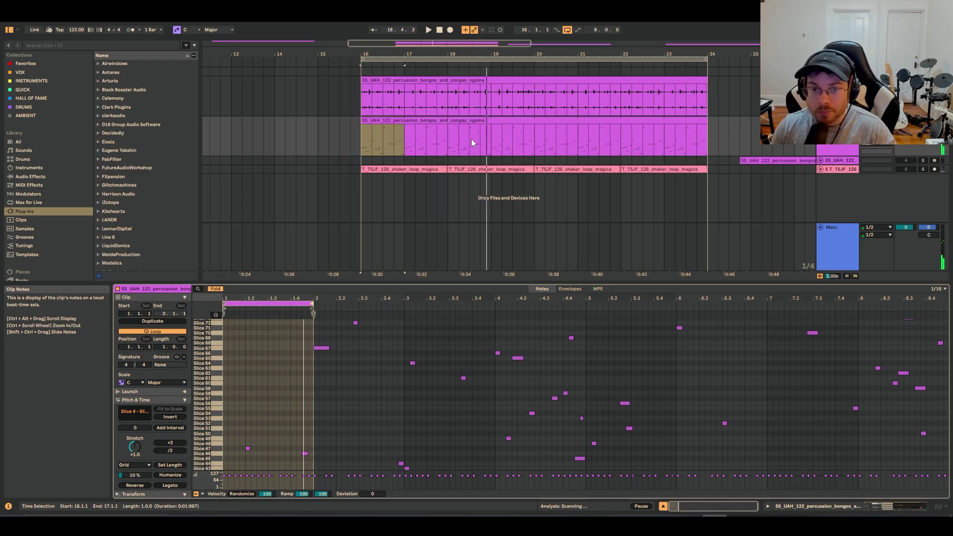
key("ctrl+alt+e")
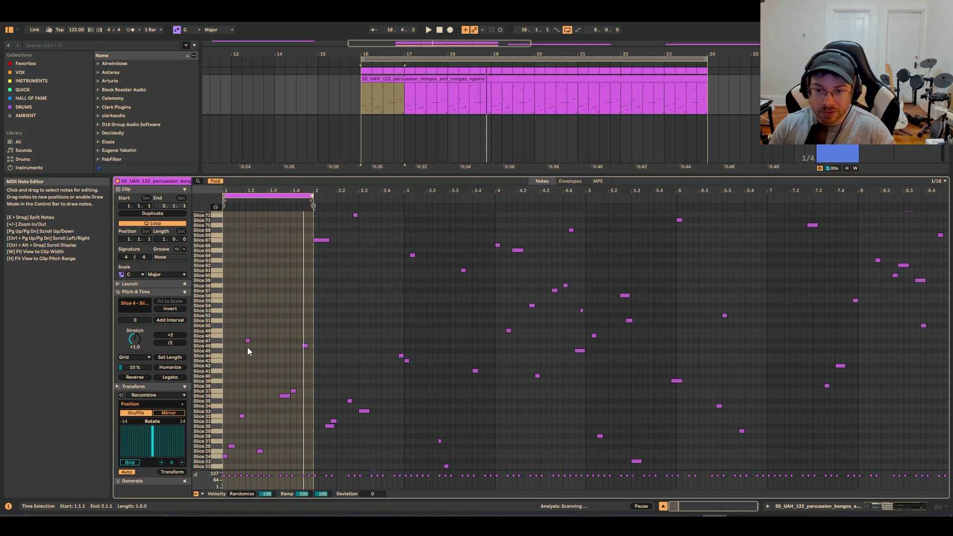
key("shift+Tab")
key("shift+Tab")
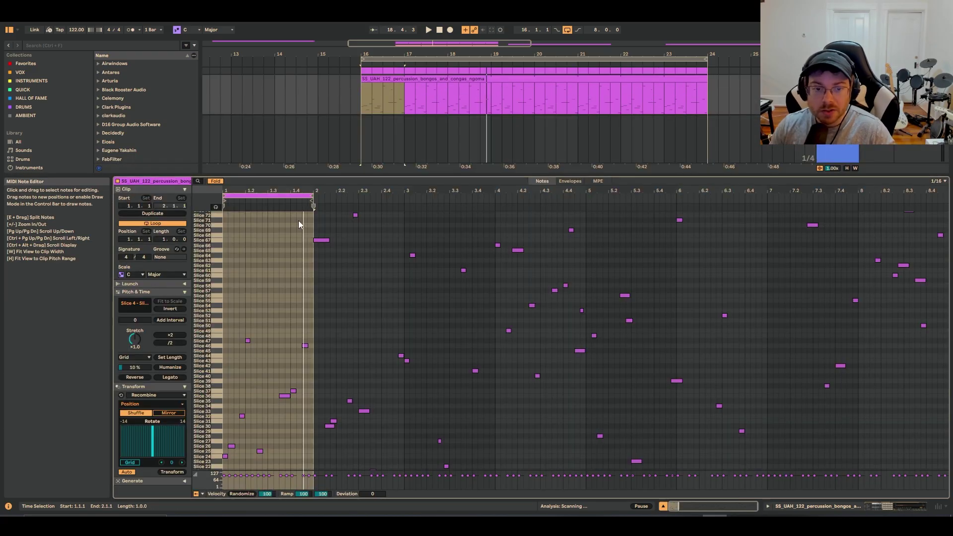
mouse_move(313, 195)
left_mouse_down()
mouse_move(935, 187)
mouse_move(313, 196)
left_mouse_up()
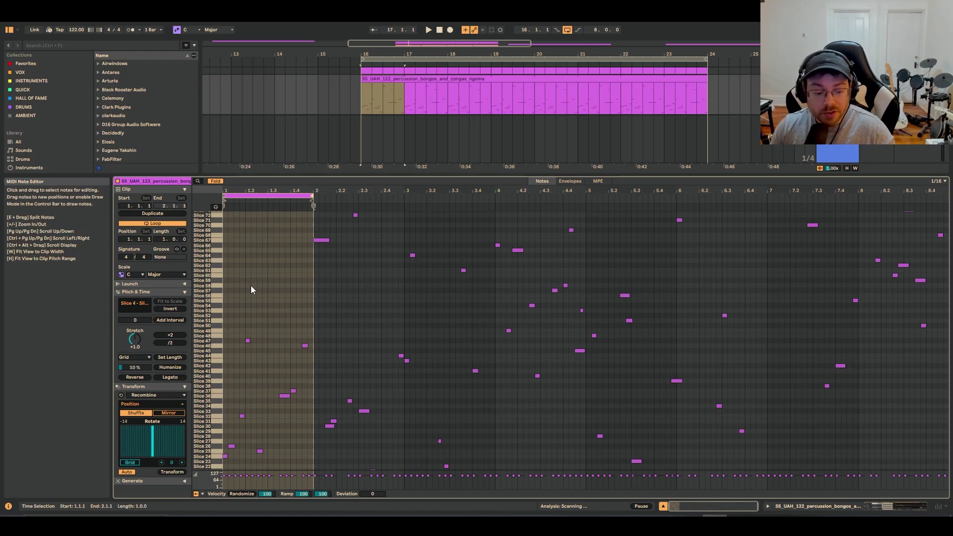
Extend the loop across all 8 bars and duplicate bar 1's notes through bar 7.
left_click_drag(312, 195, 945, 193)
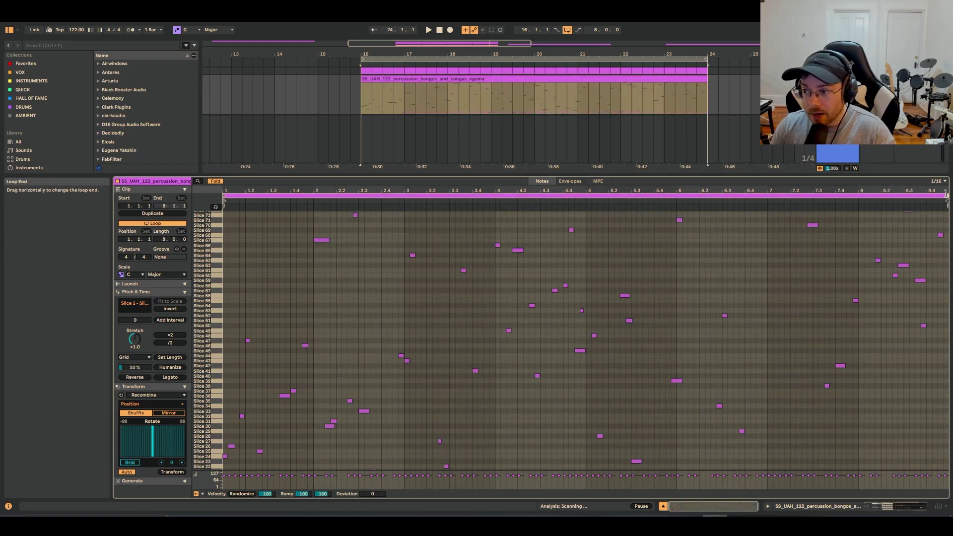
left_click(224, 401)
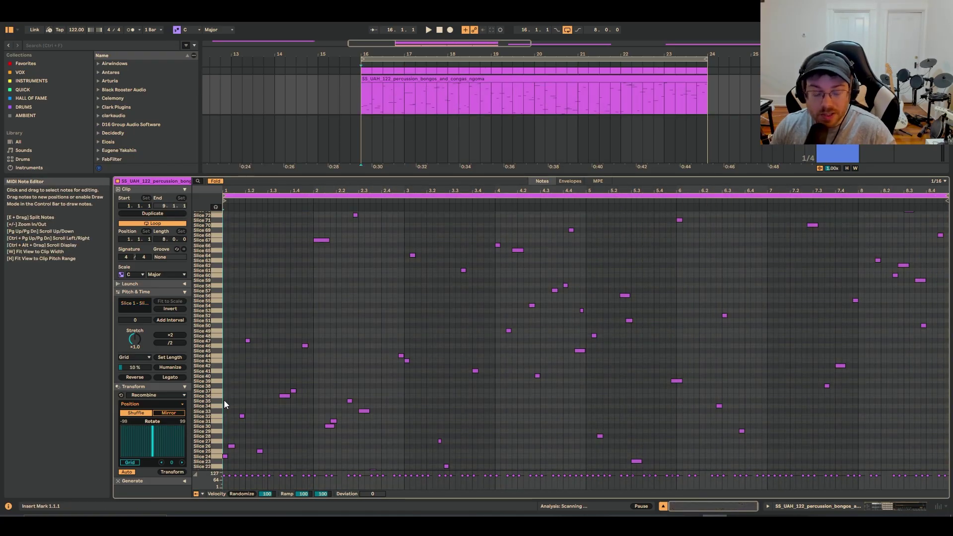
key("shift+Right")
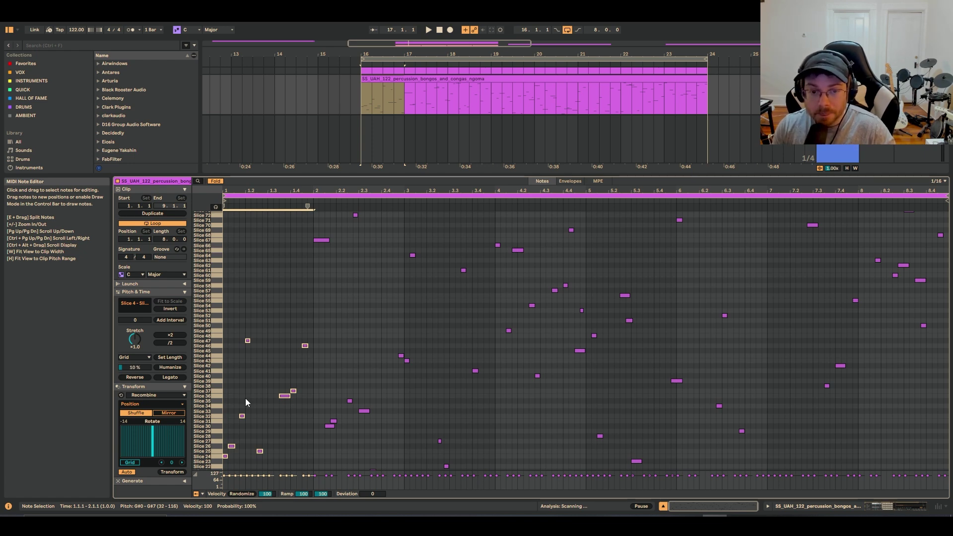
key("Right")
key("Right")
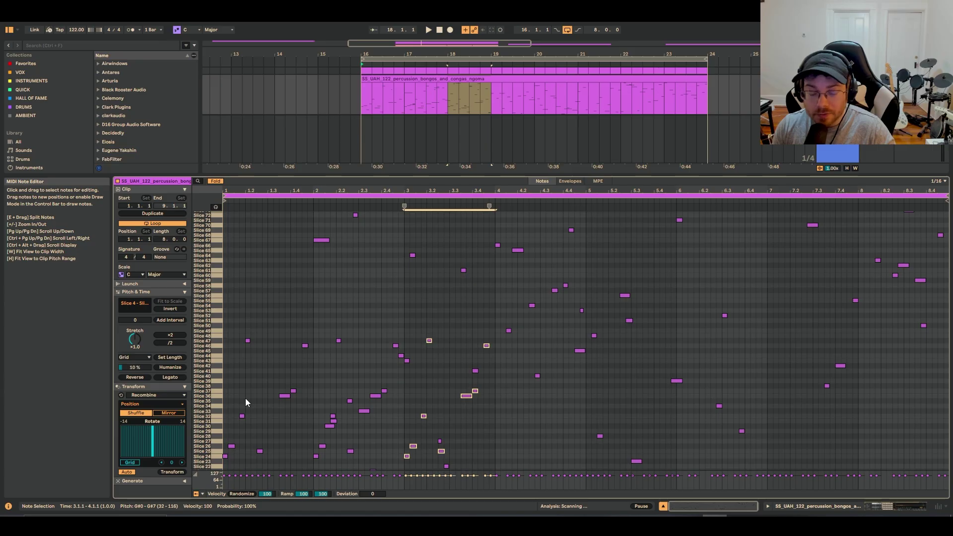
key("Right")
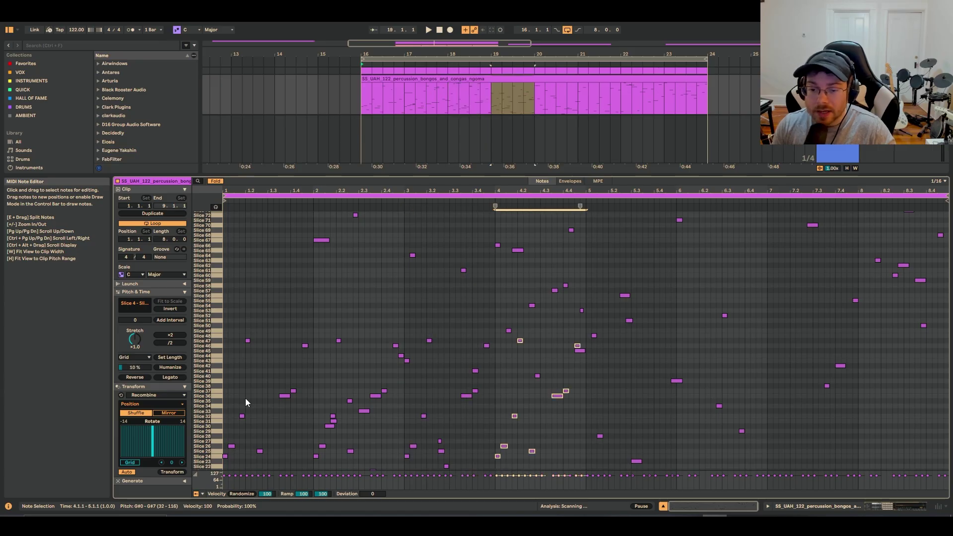
key("Right")
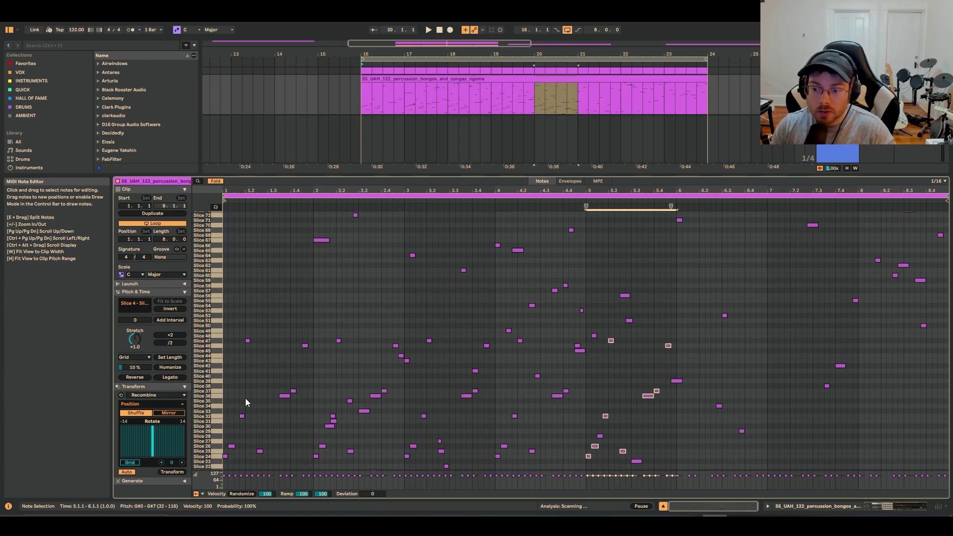
key("ctrl+d")
key("ctrl+d")
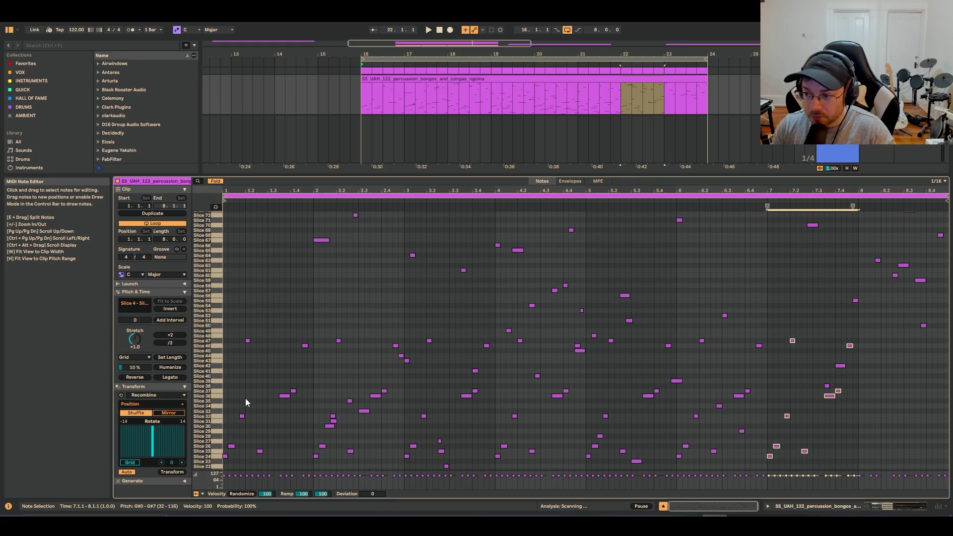
key("ctrl+d")
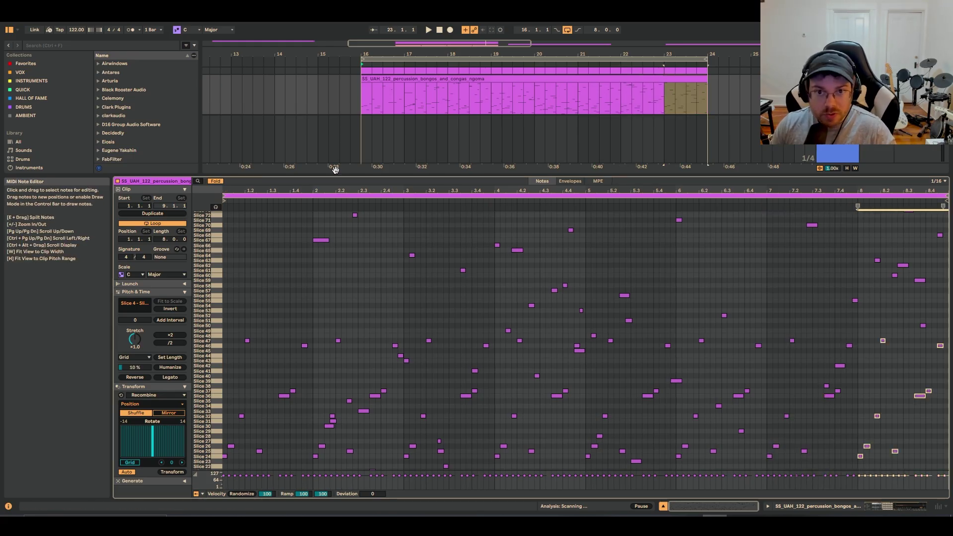
left_click(389, 77)
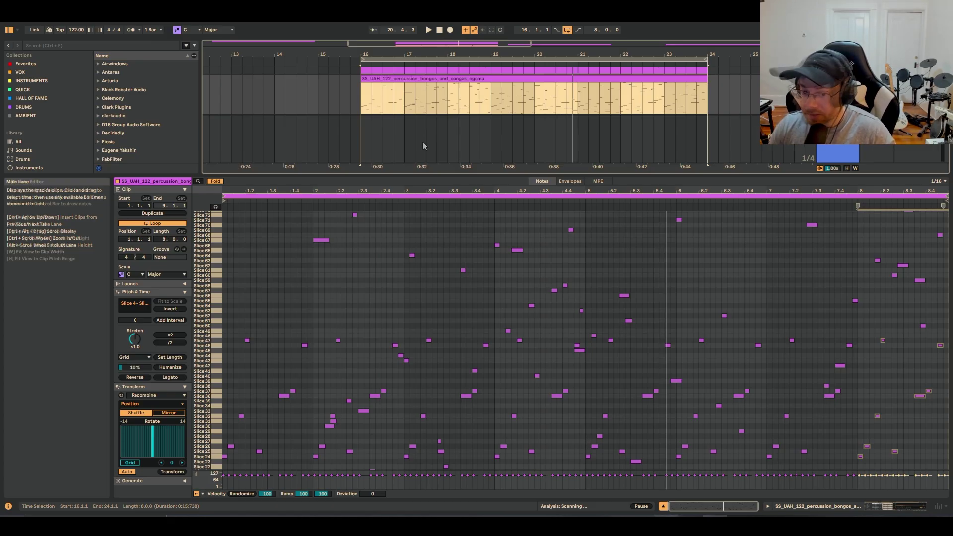
Unfold track 5, open its 126 BPM shaker clip, and play it solo, then with the bongos.
left_click_drag(508, 176, 508, 297)
left_click(819, 169)
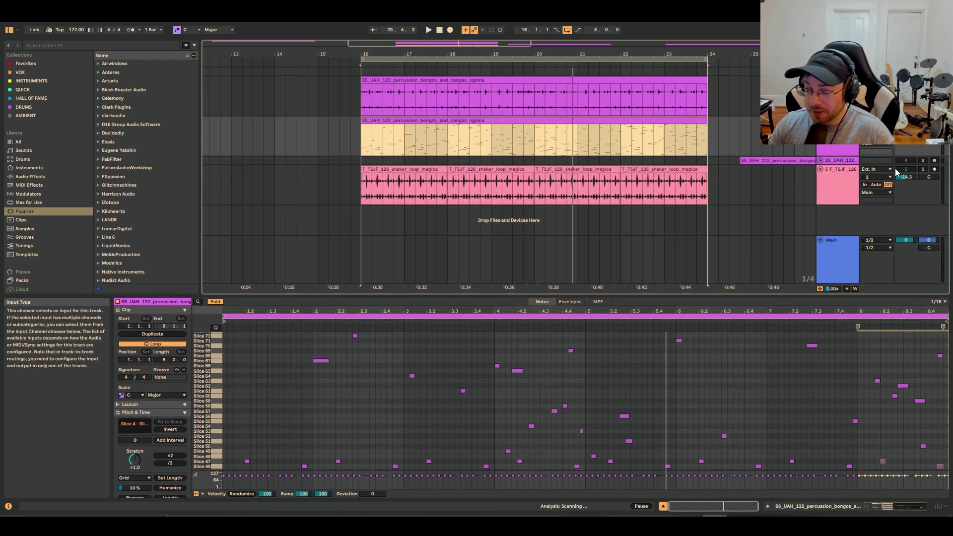
left_click(924, 170)
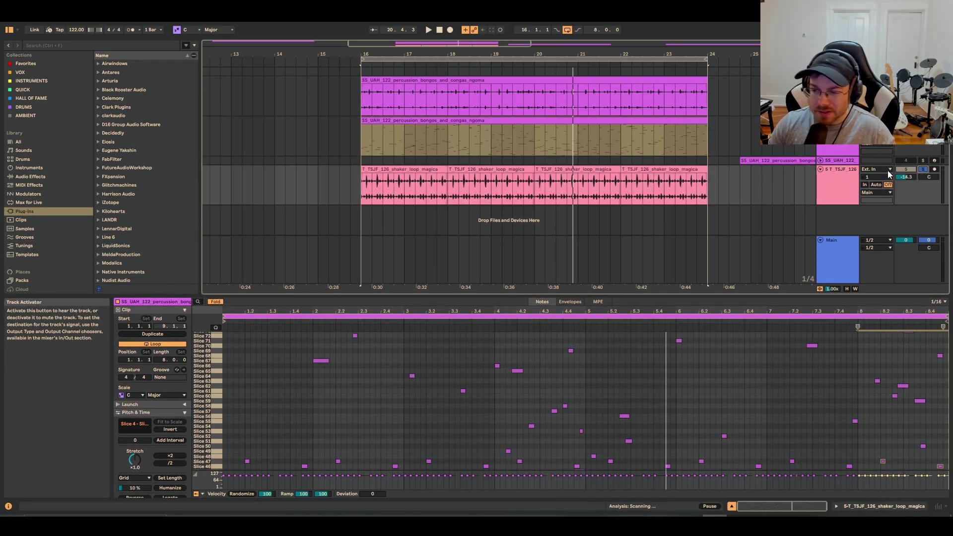
left_click(360, 189)
key("space")
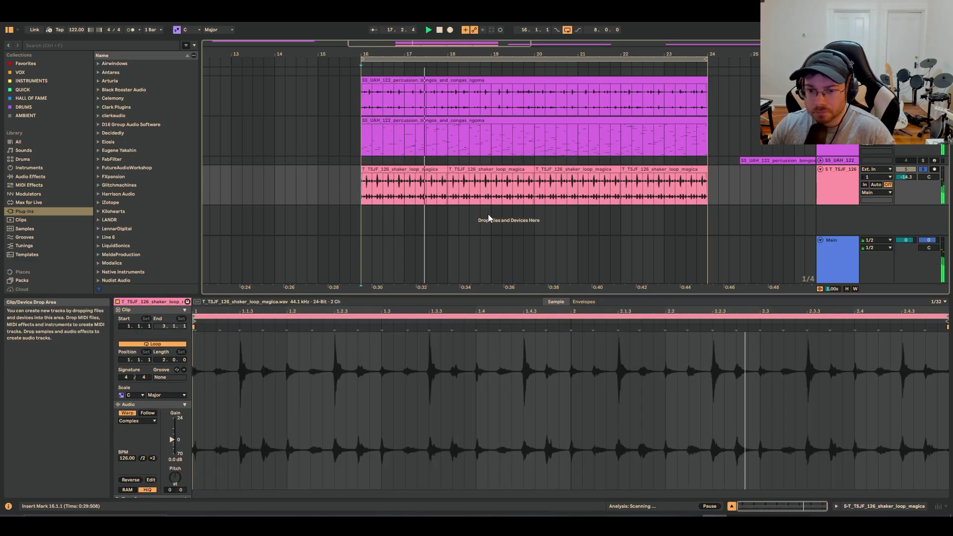
left_click(923, 171)
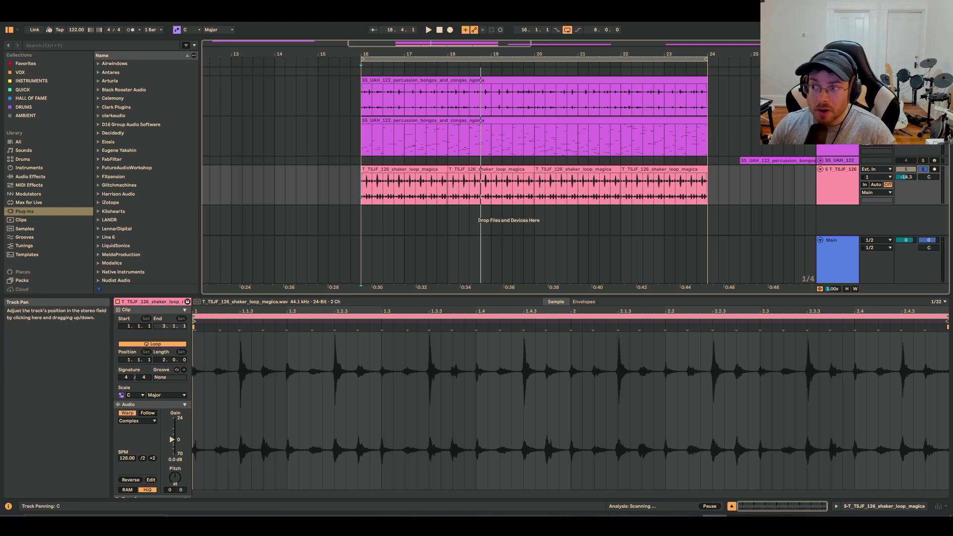
Play the original bongo clip against the soloed shaker, then show the sliced track's devices.
left_click(589, 78)
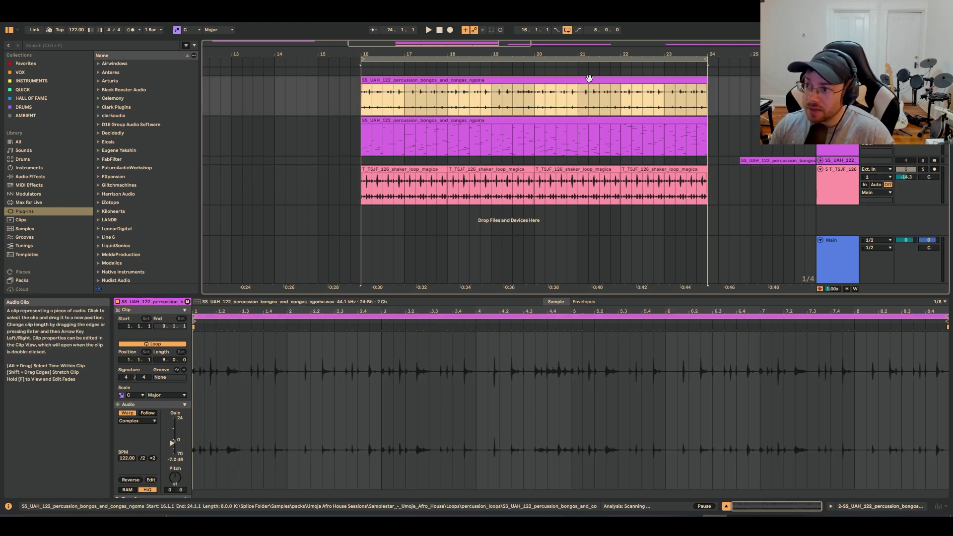
key("space")
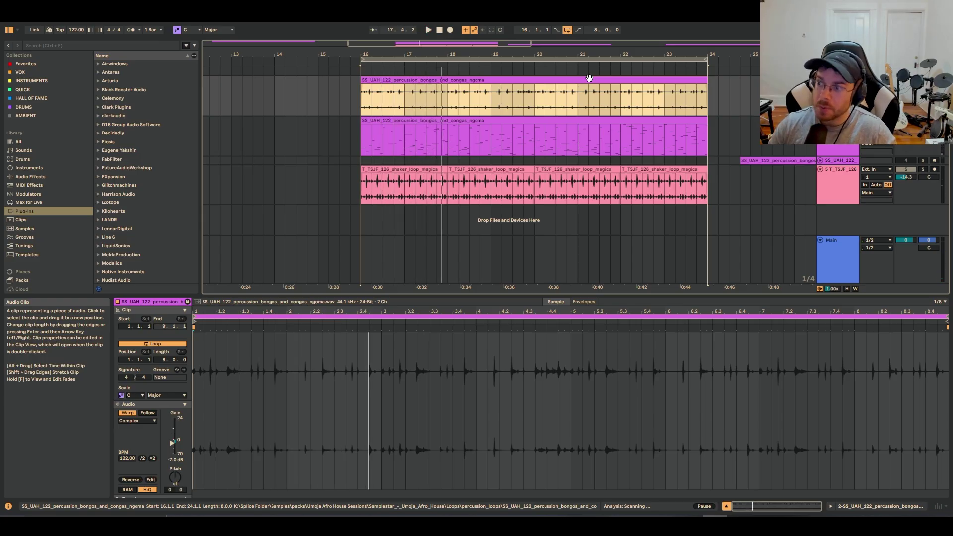
left_click(921, 169)
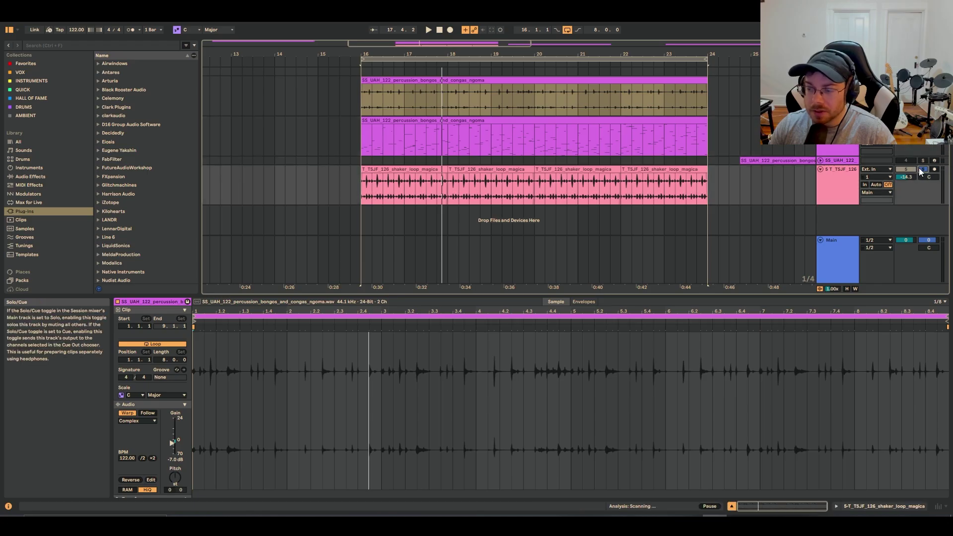
key("space")
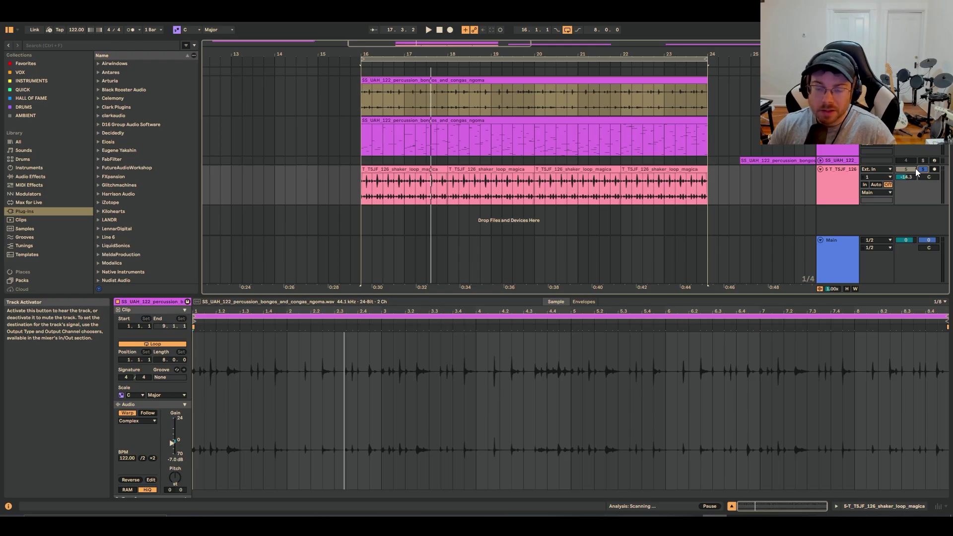
left_click(682, 132)
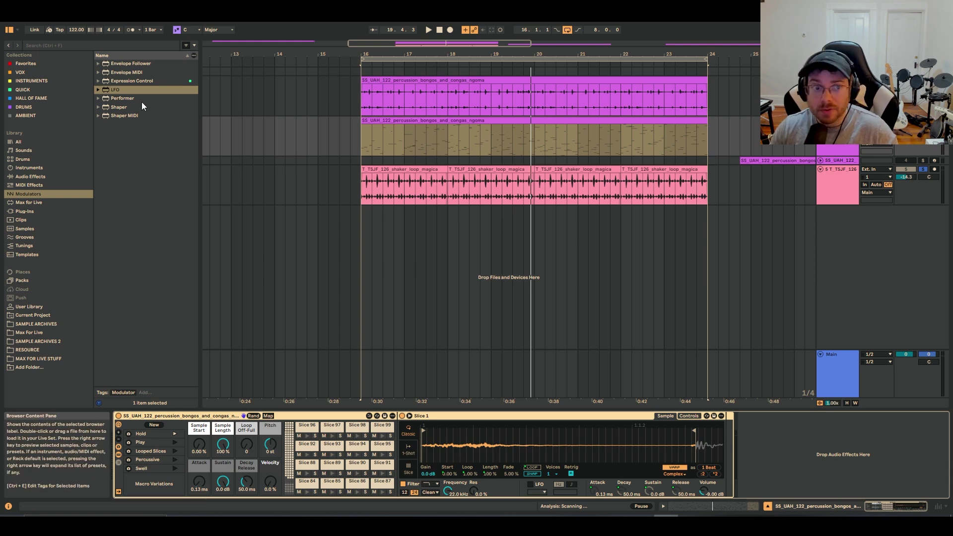
Add an LFO modulator to the sliced bongo track, placed after the Drum Rack.
left_click(127, 90)
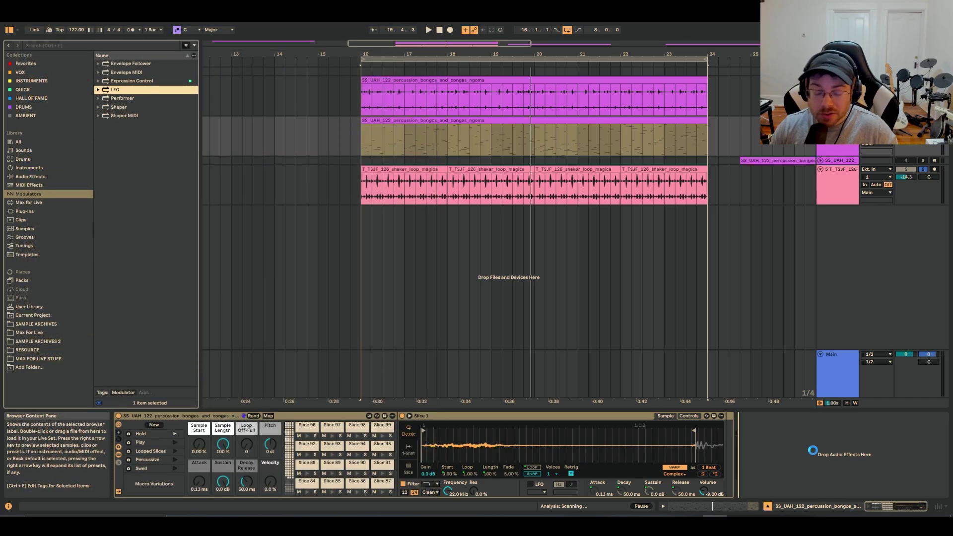
left_click_drag(799, 452, 800, 453)
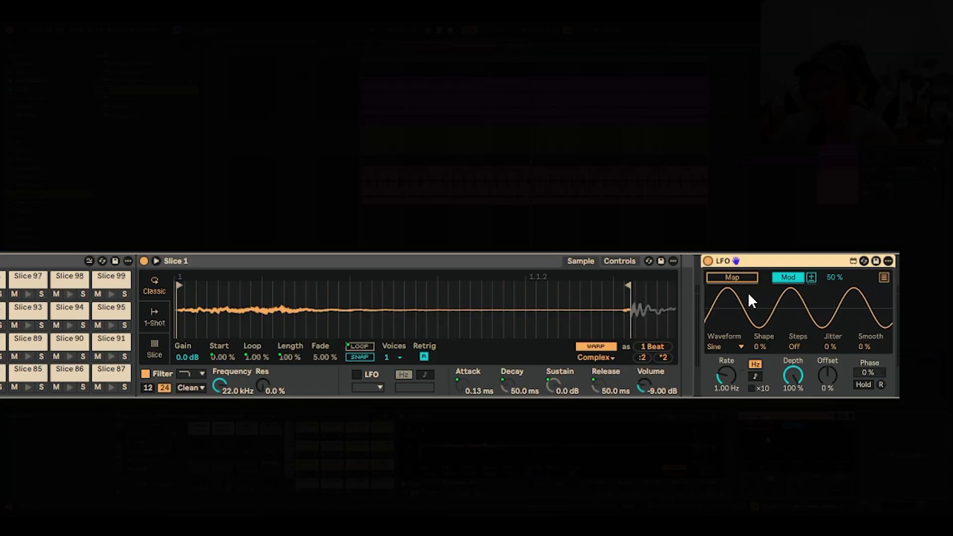
Map the LFO to the Drum Rack's Pitch macro at 50% modulation.
left_click(749, 278)
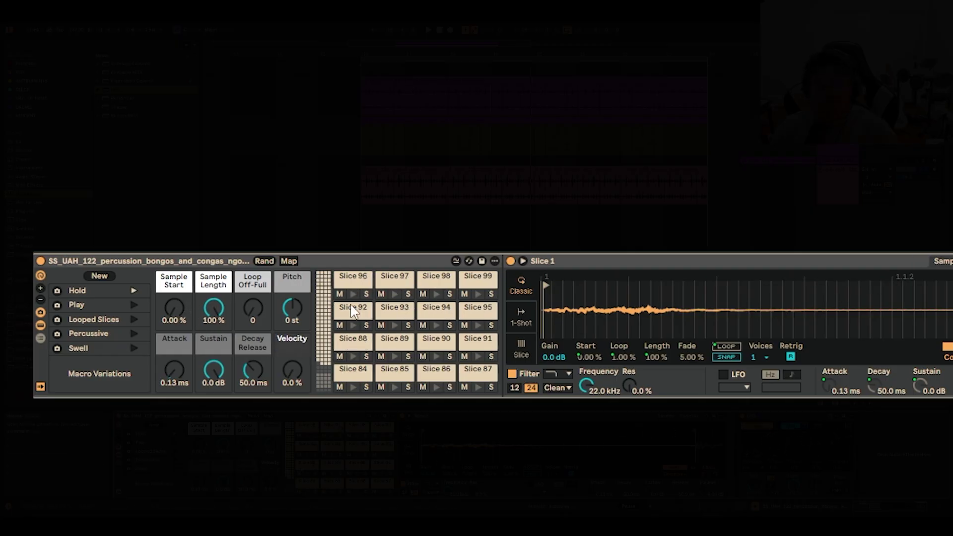
left_click(290, 310)
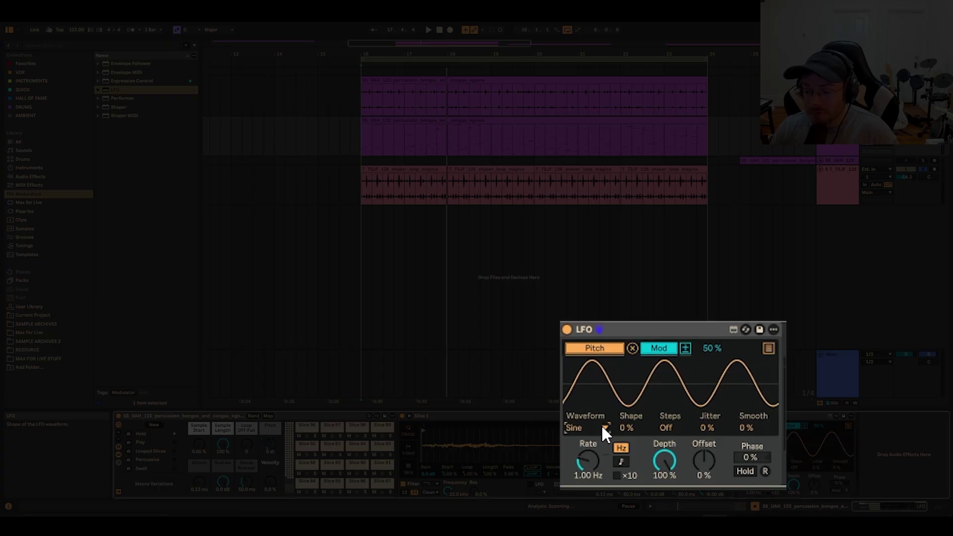
Switch the LFO waveform to Down and raise its Smooth to 100%.
left_click(603, 427)
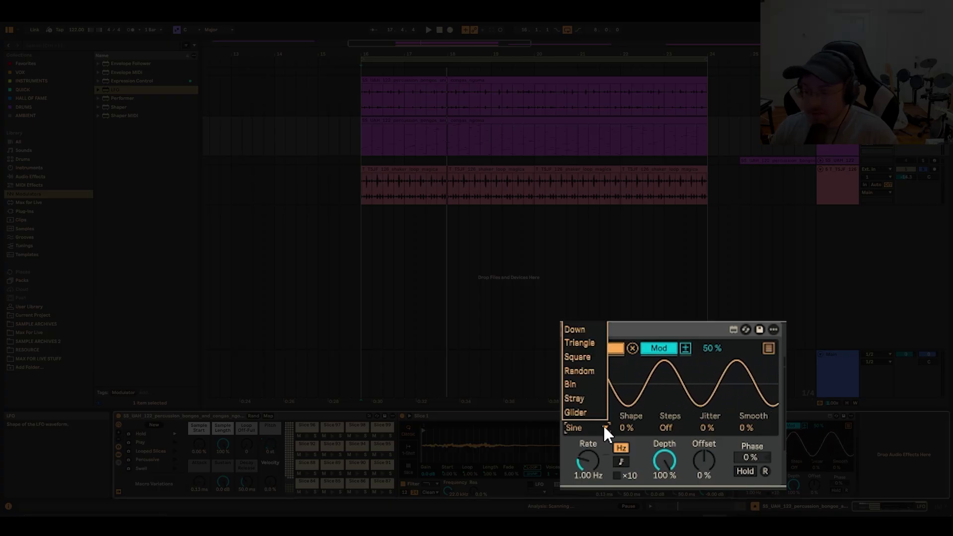
left_click(596, 330)
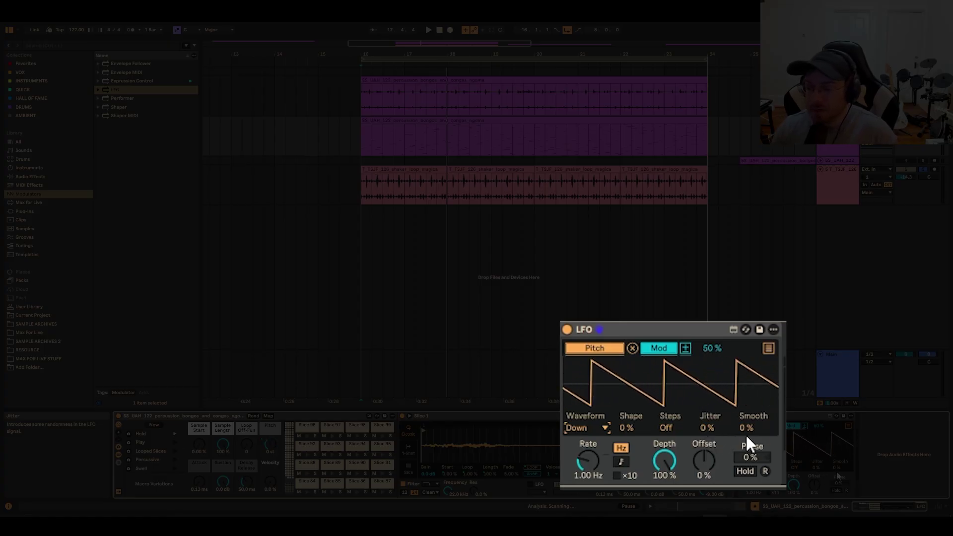
left_click_drag(749, 428, 749, 387)
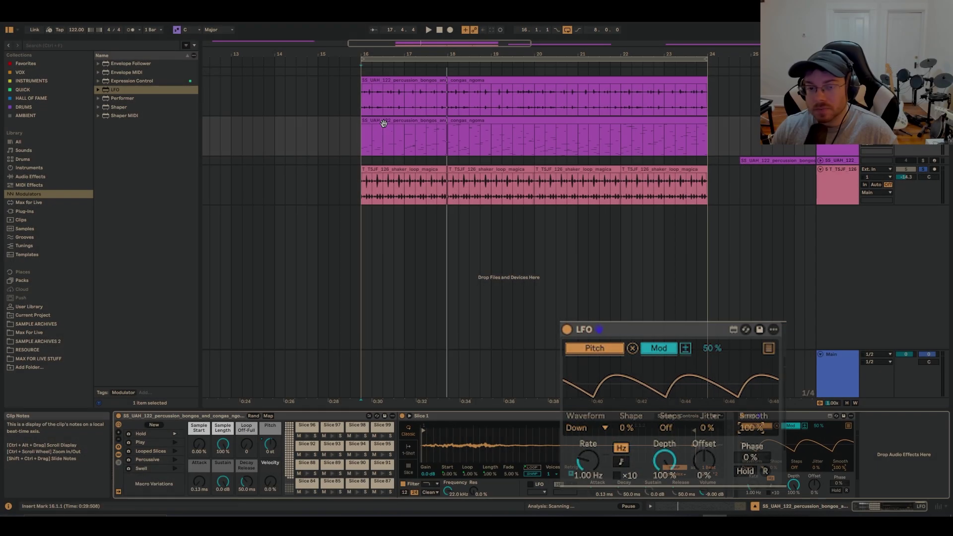
left_click(383, 123)
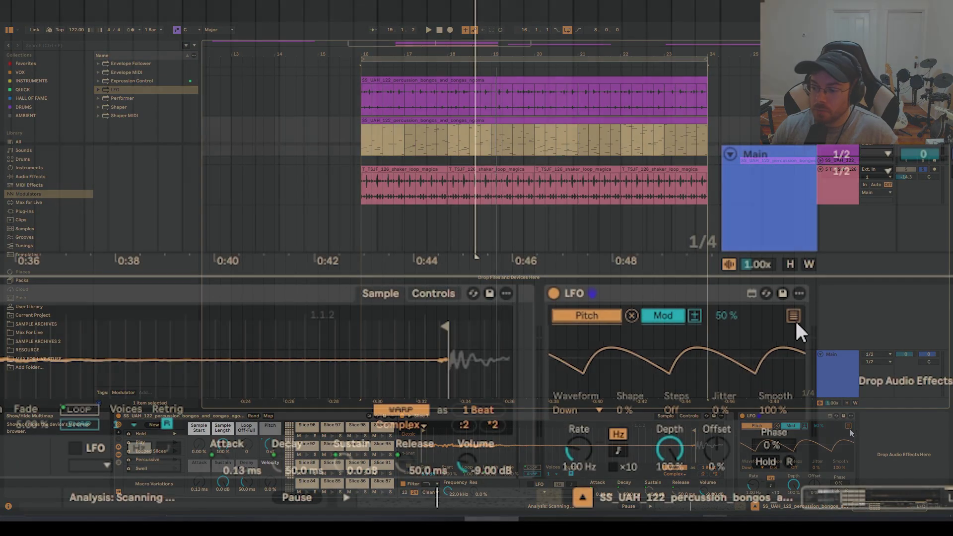
Expand the LFO to its eight Map slots and set the Sample Length macro to 96.9%.
left_click(793, 318)
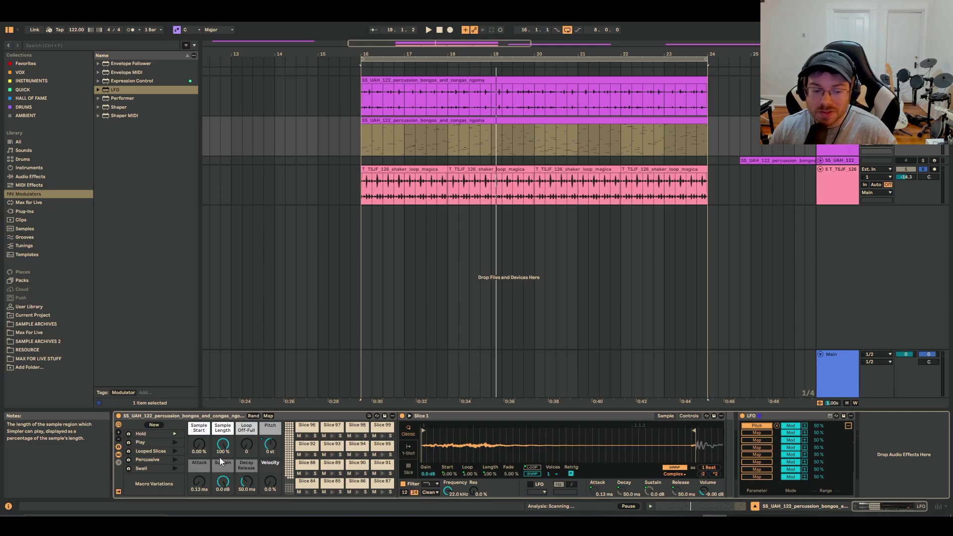
left_click_drag(222, 443, 221, 446)
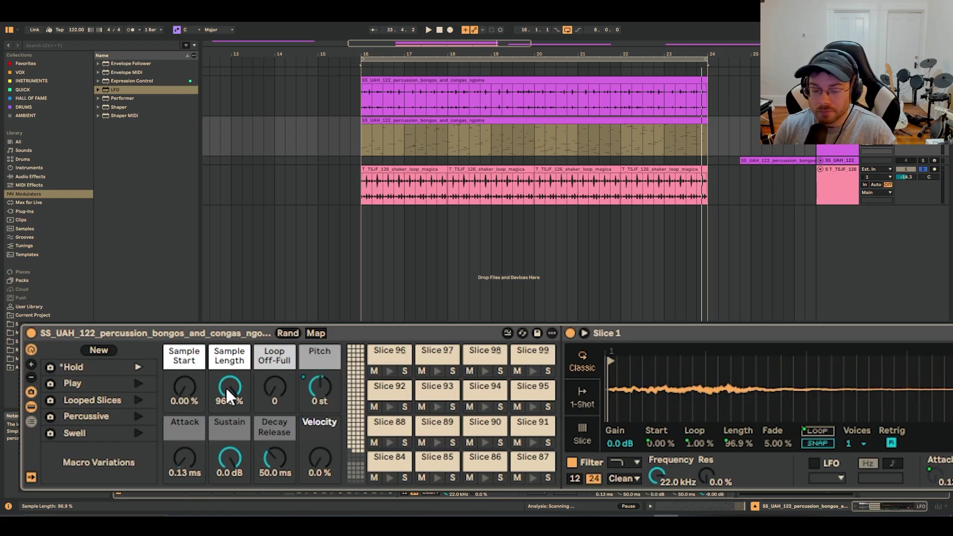
Map the LFO's second slot to Sample Length, unipolar, with modulation amount at 100%.
scroll(225, 386, "right", 10)
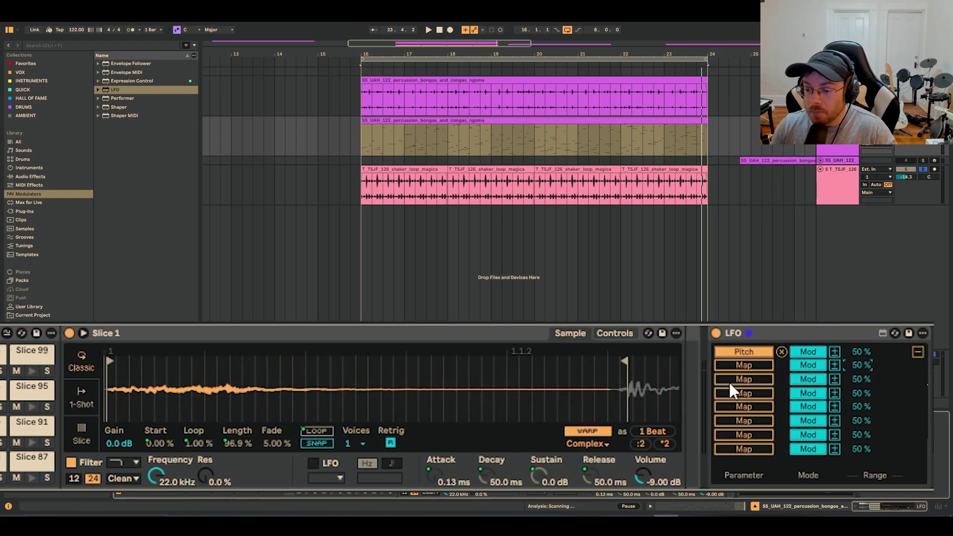
left_click(755, 365)
scroll(275, 385, "left", 10)
left_click(239, 381)
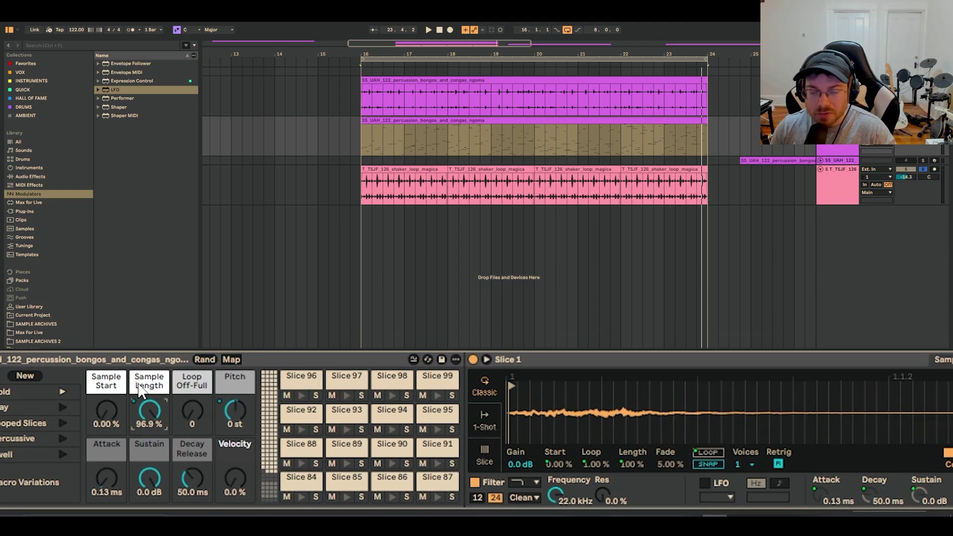
left_click(360, 143)
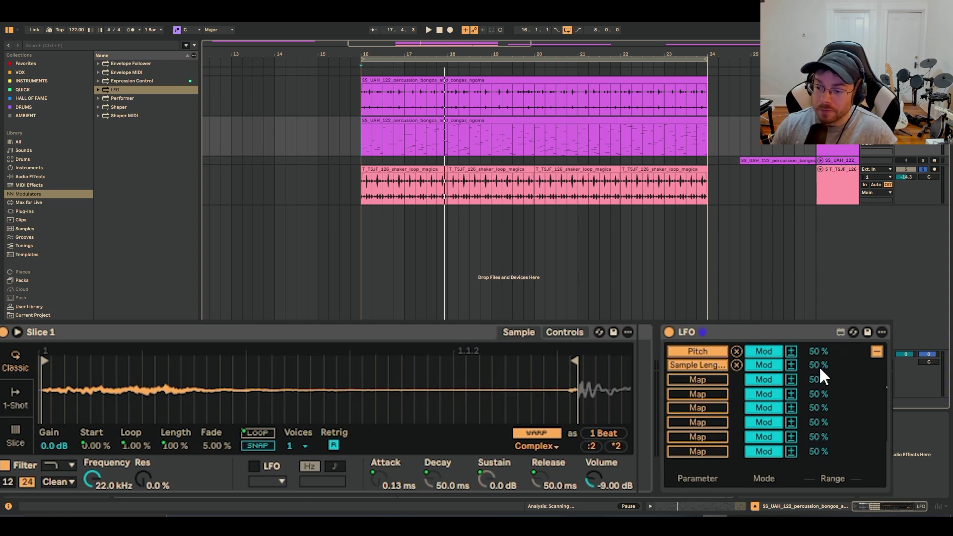
left_click(790, 364)
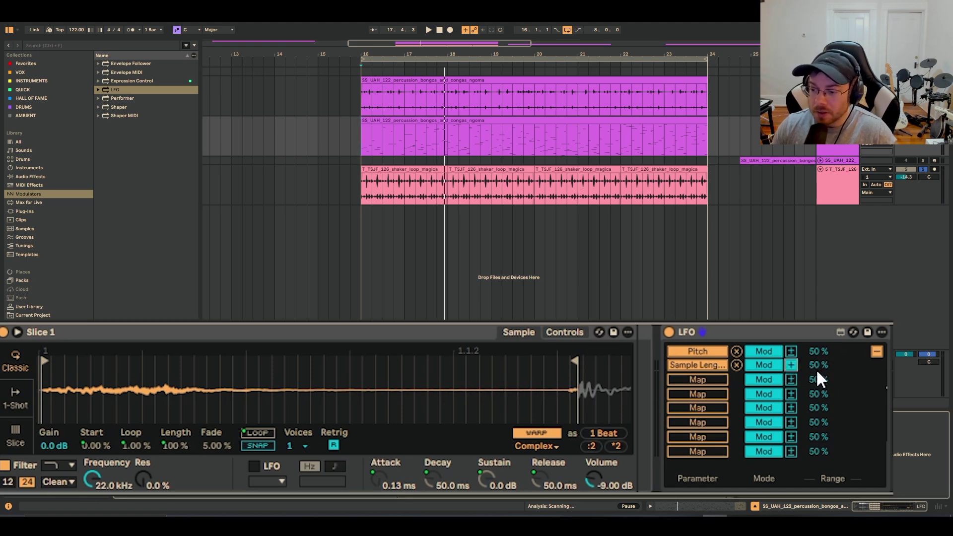
left_click_drag(816, 366, 817, 342)
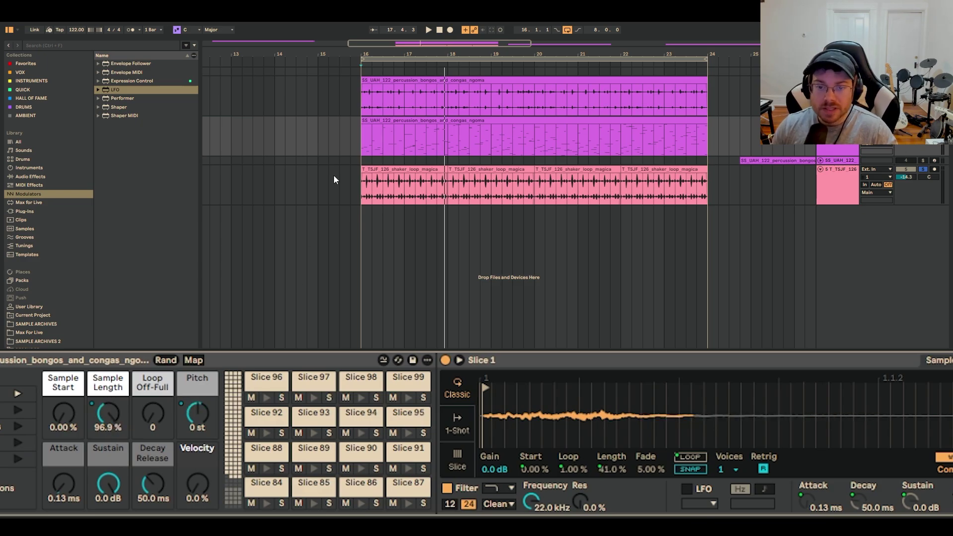
left_click(361, 148)
key("space")
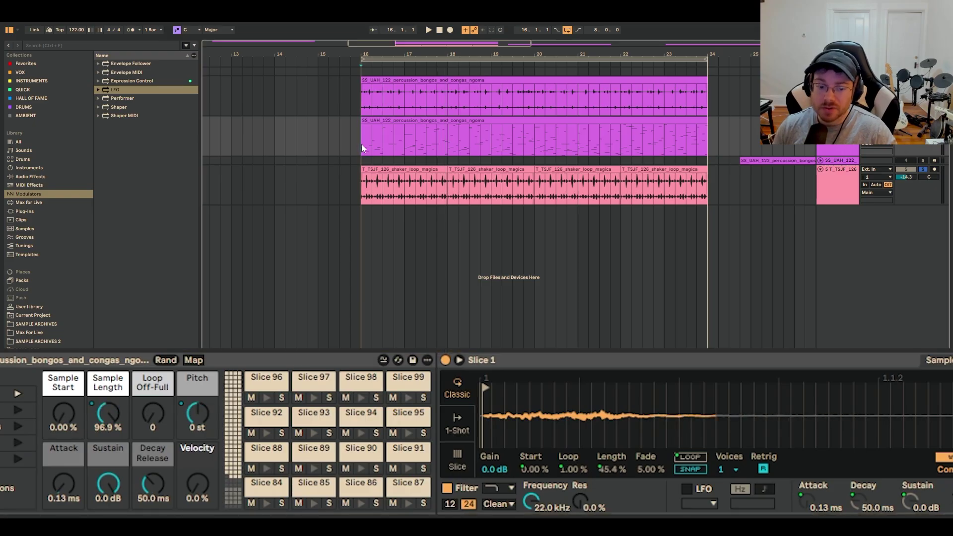
key("space")
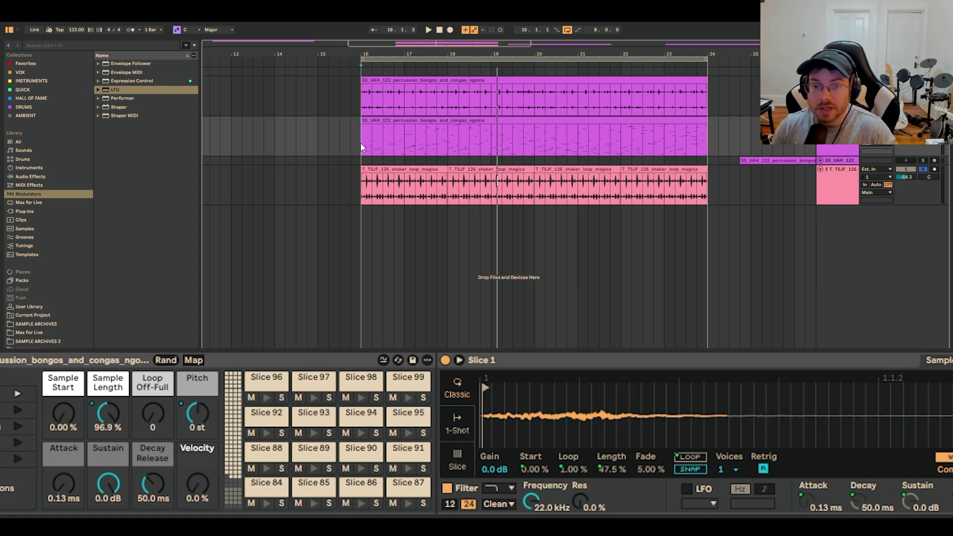
key("space")
key("space")
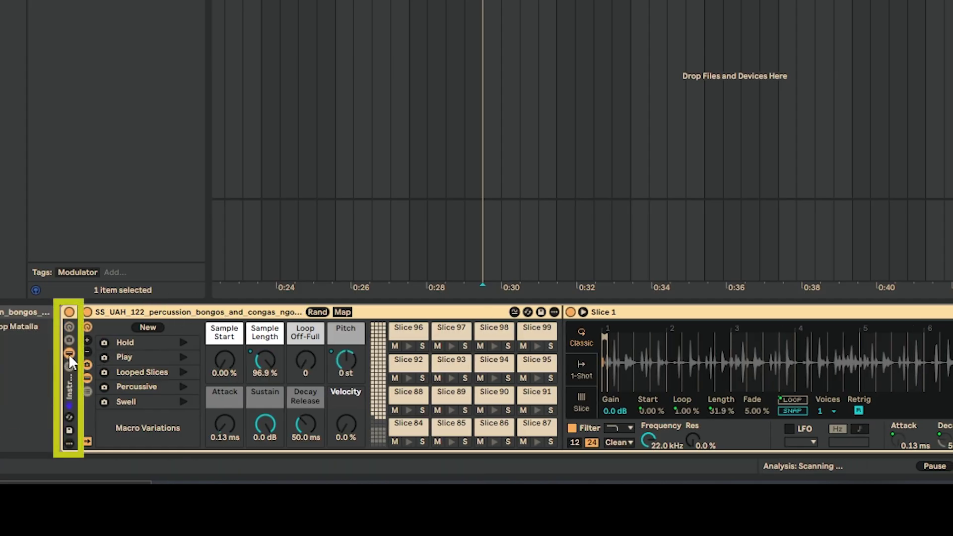
Show the Instrument Rack's chain list, revealing the single bongo chain.
left_click(69, 366)
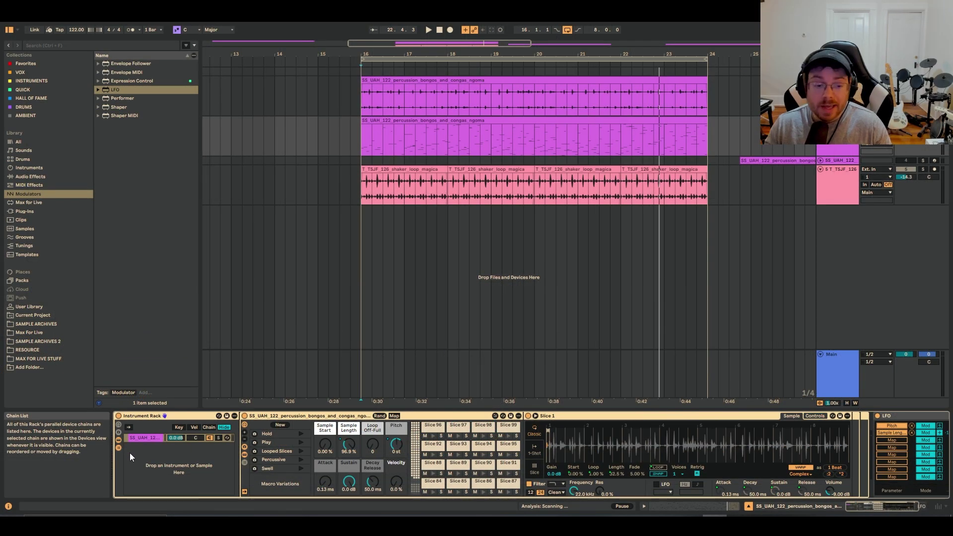
Duplicate the SS_UAH bongo chain with Ctrl+D, giving two identical chains.
left_click(143, 438)
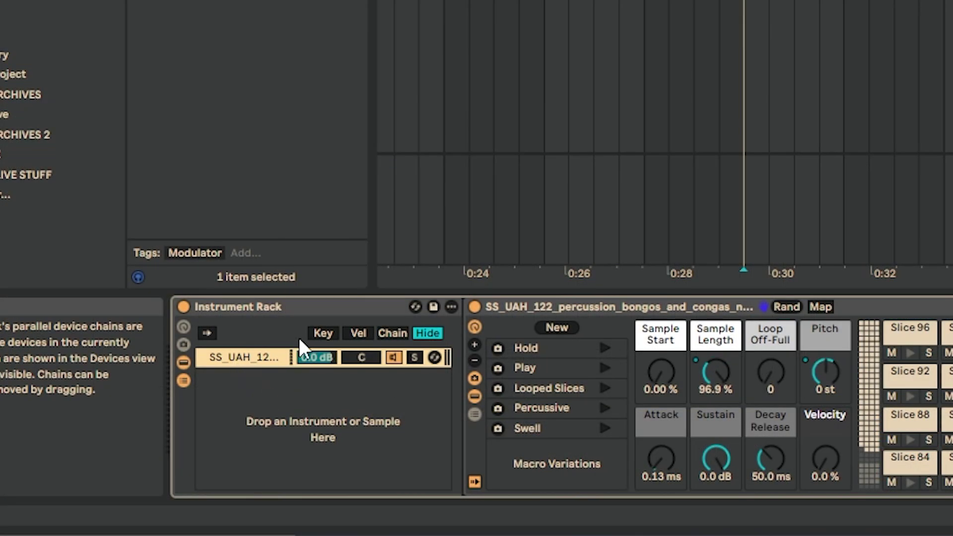
key("ctrl+d")
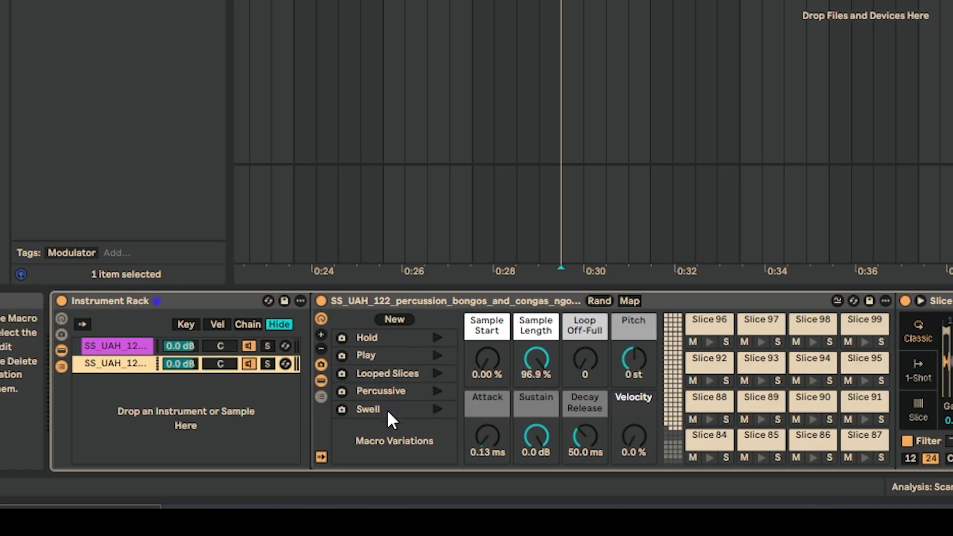
Apply the Percussive macro variation to the second chain and audition both chains via Solo toggles.
left_click(436, 392)
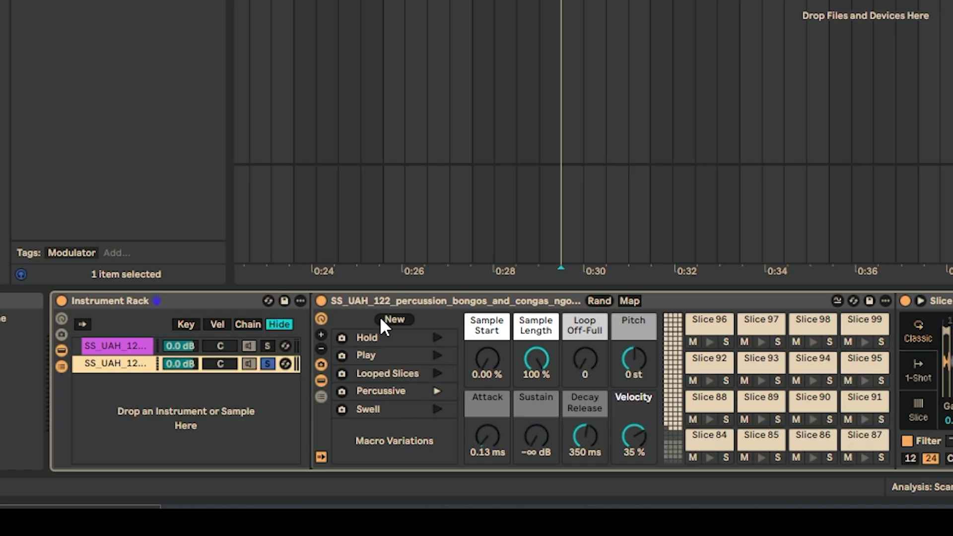
key("space")
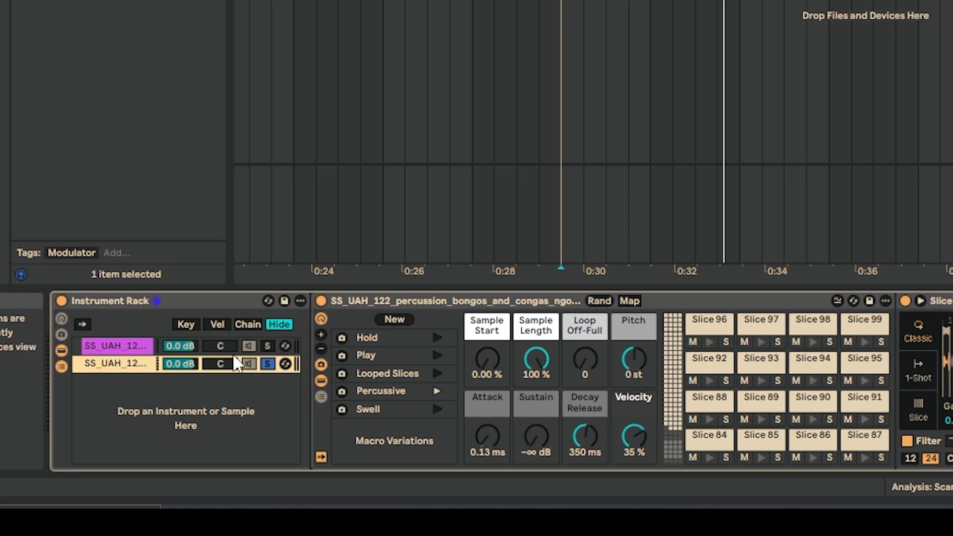
left_click(268, 345)
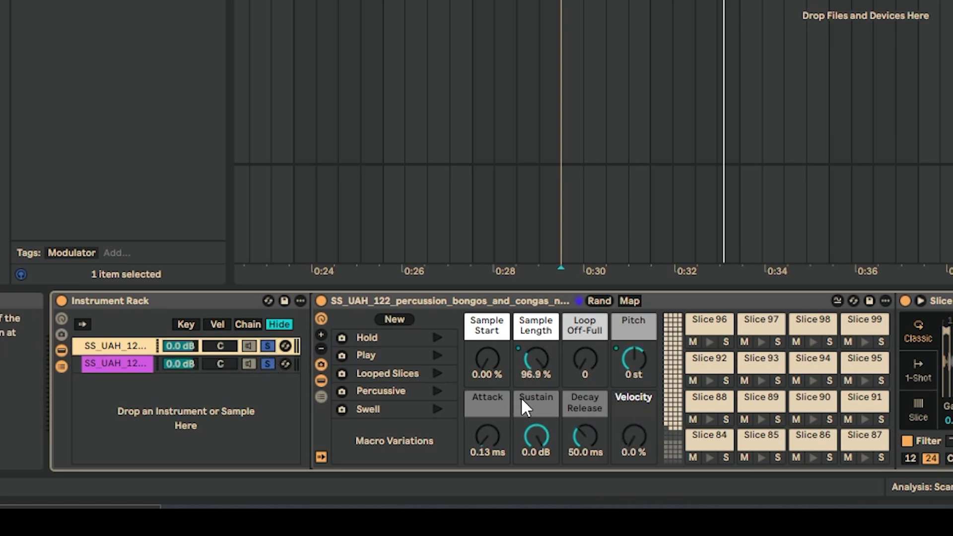
left_click(269, 362)
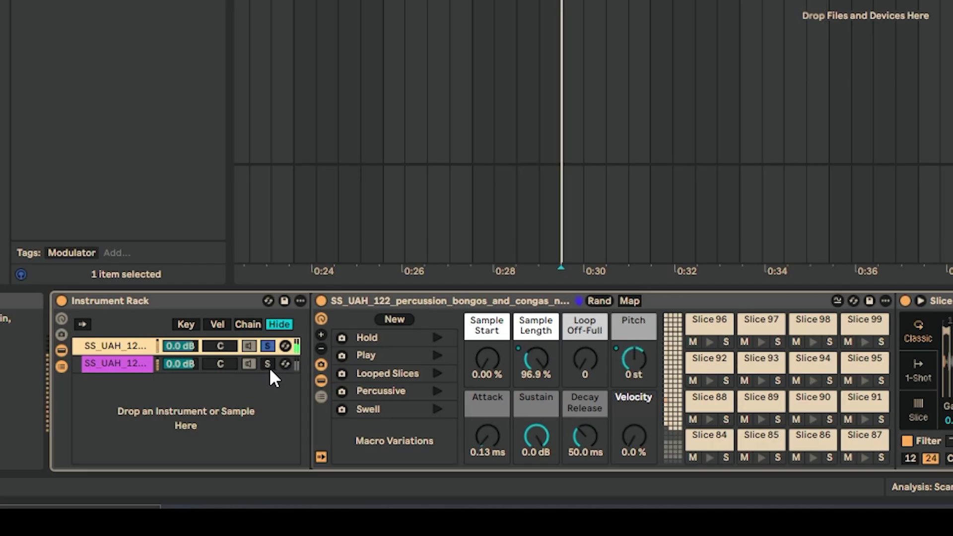
left_click(267, 363)
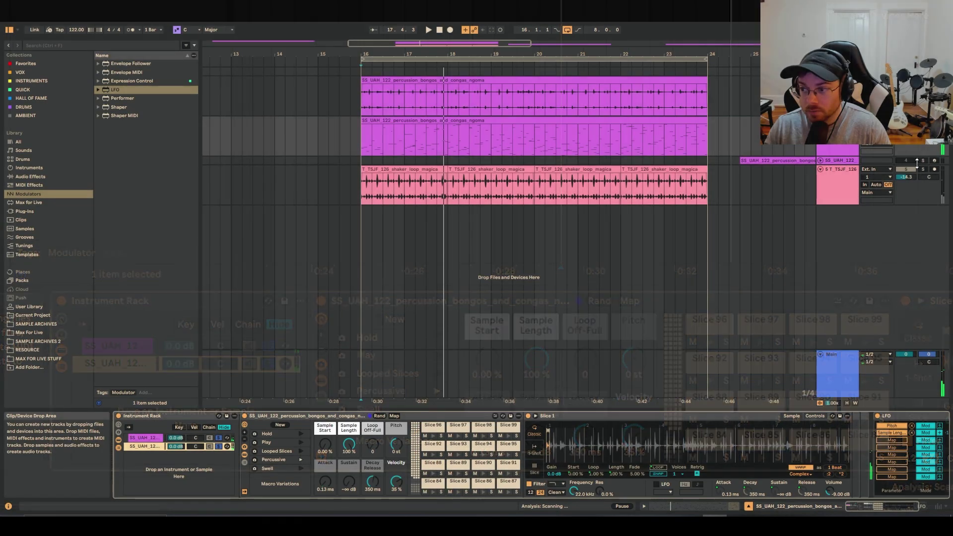
Solo the shaker track and open the second bongos MIDI clip in an enlarged note editor.
left_click(922, 169)
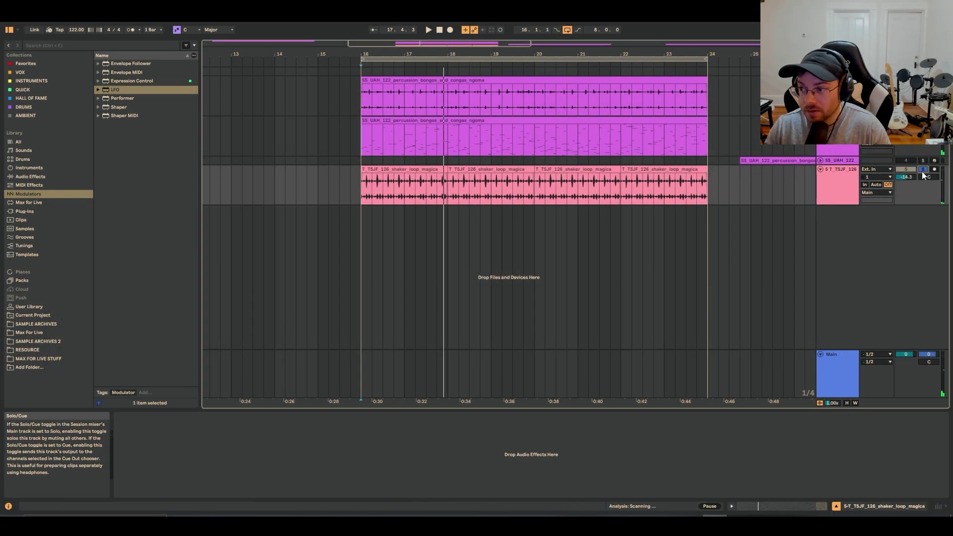
left_click(361, 138)
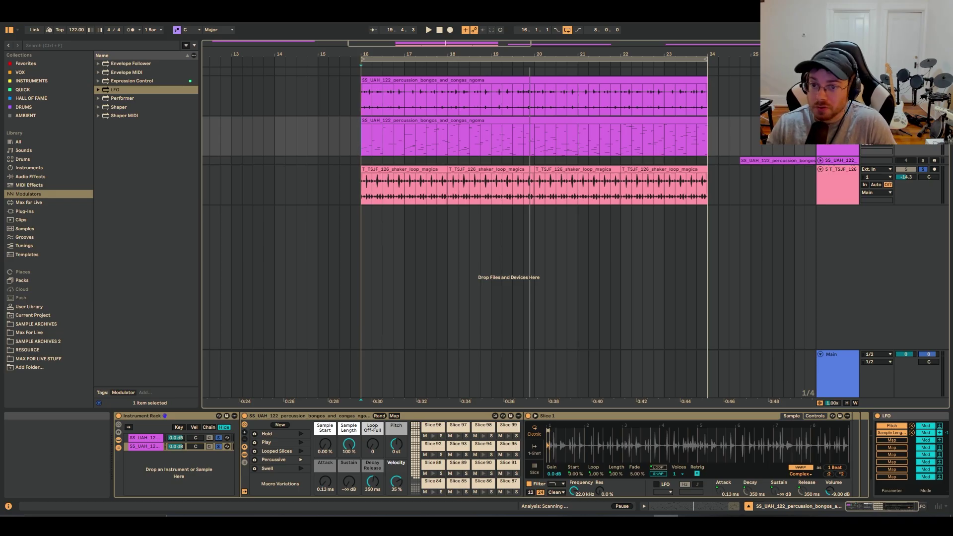
right_click(610, 86)
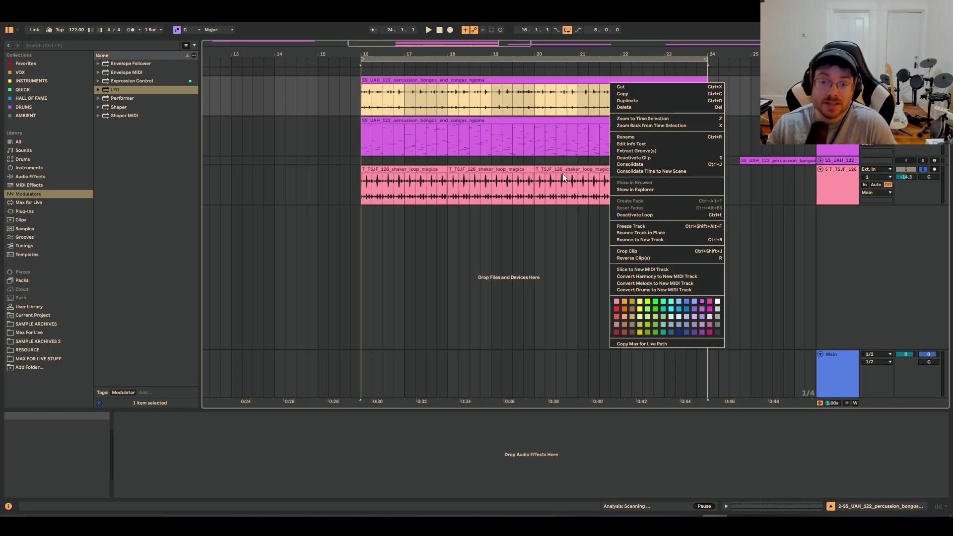
left_click(528, 146)
left_click(533, 130)
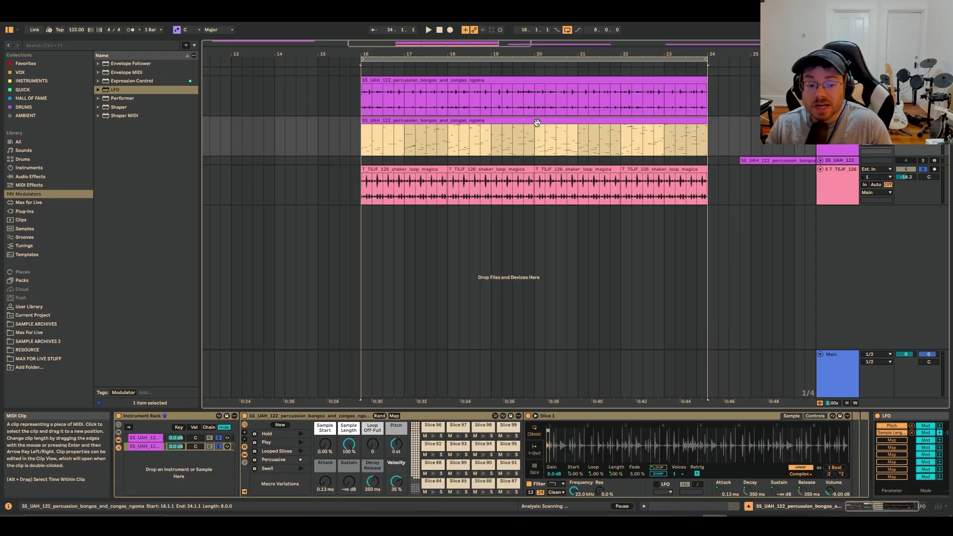
double_click(531, 126)
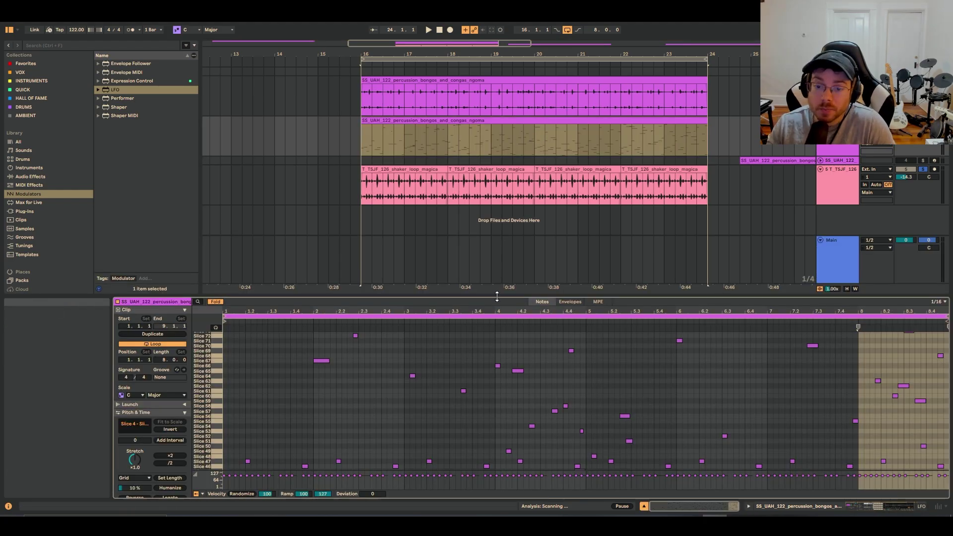
left_click_drag(496, 286, 544, 147)
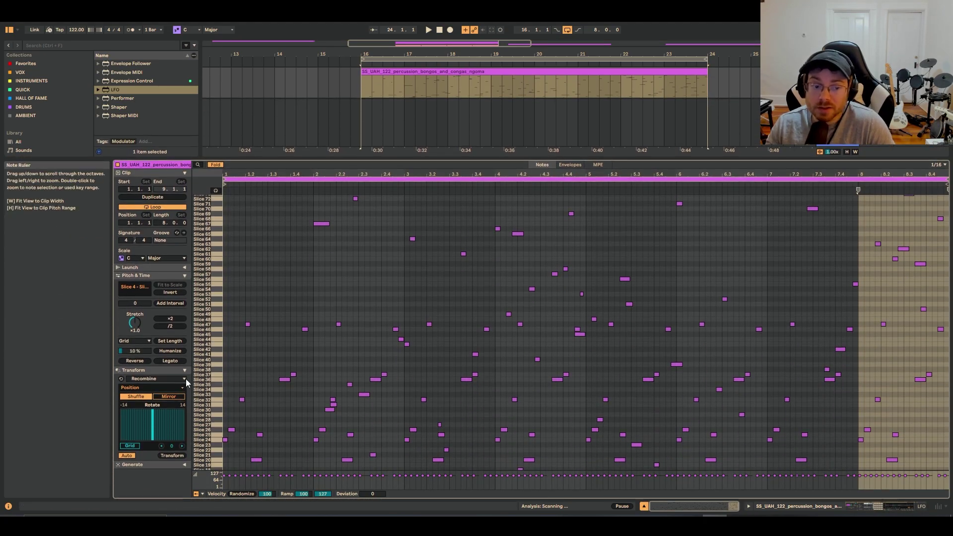
Select all the clip's notes and apply Recombine five times to reshuffle the slices.
left_click(329, 409)
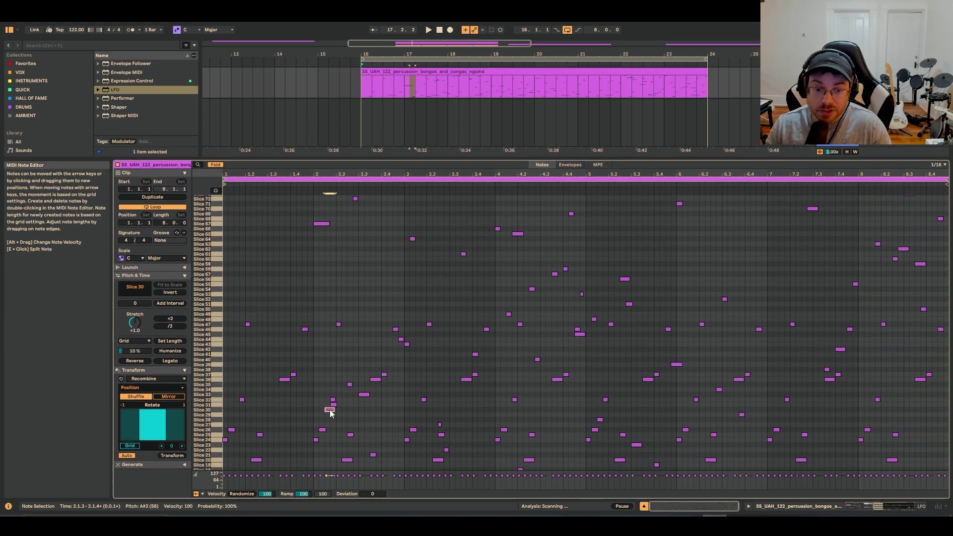
key("ctrl+a")
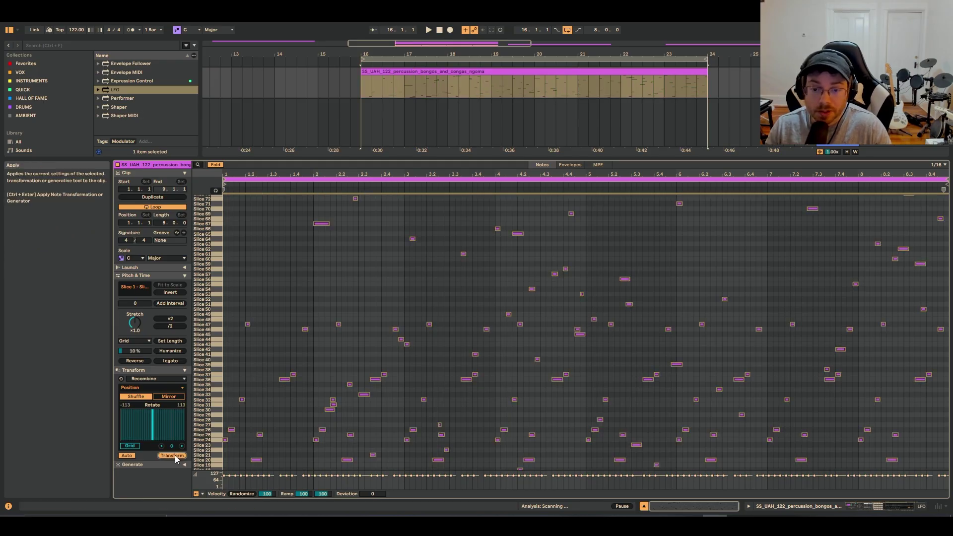
left_click(174, 456)
left_click(174, 455)
left_click(176, 457)
left_click(178, 456)
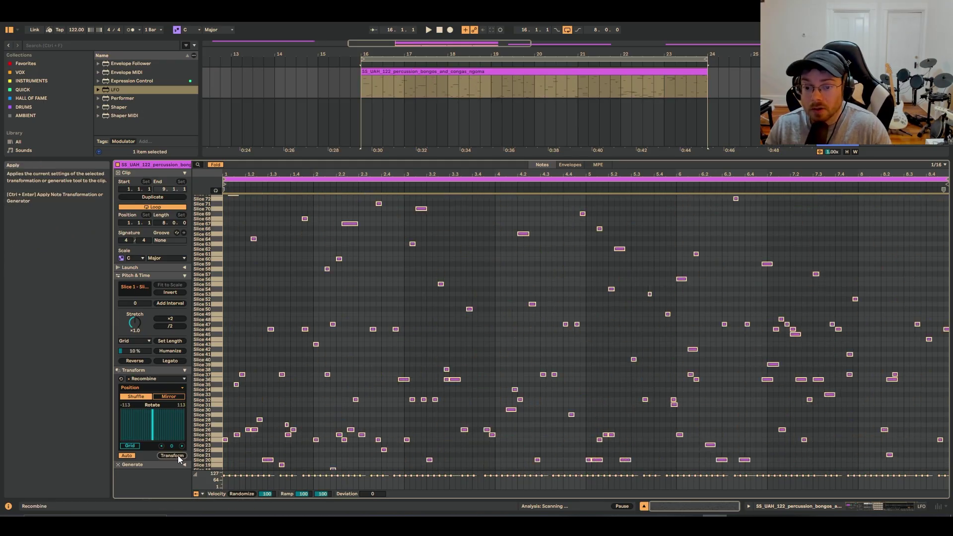
left_click(181, 456)
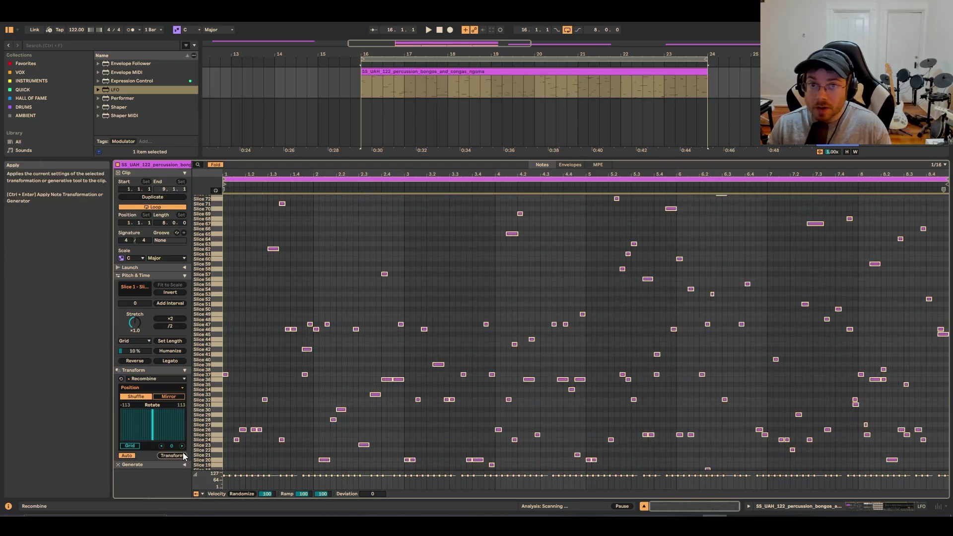